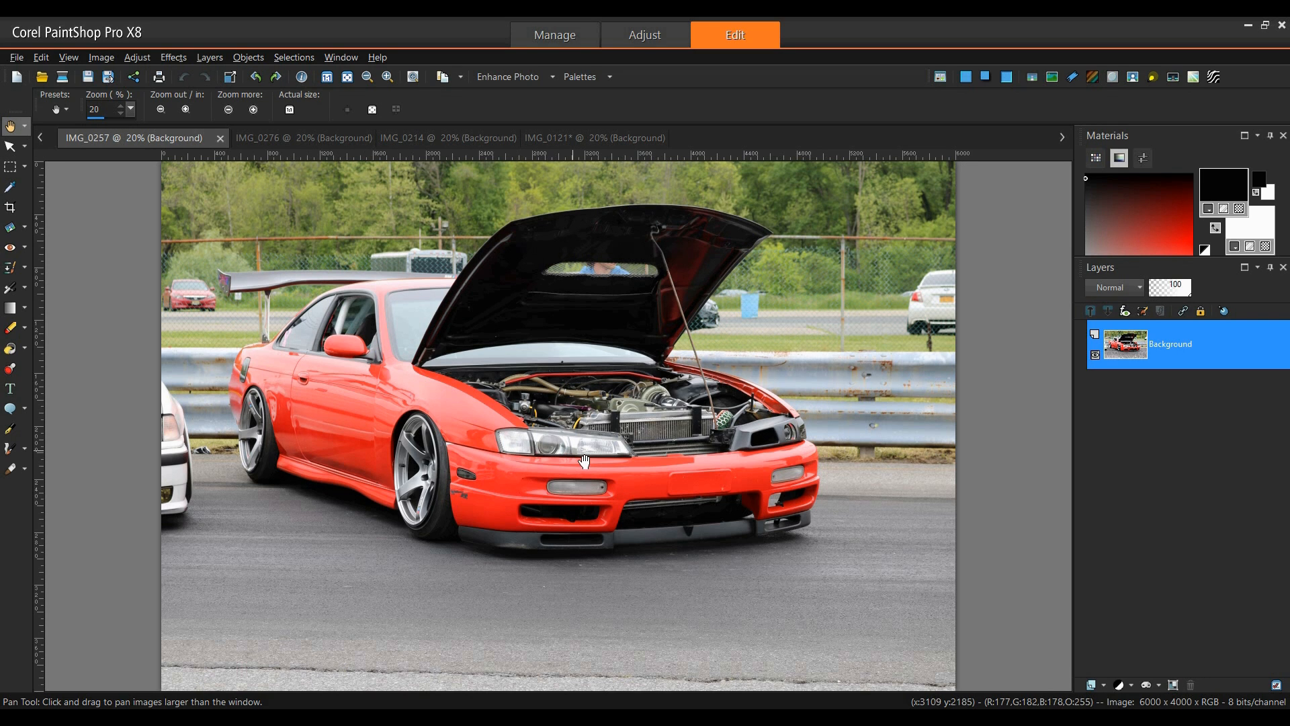
Crop the red car photo to a 16 x 9 ratio at full image width, keeping the whole car in the frame
scroll(575, 460, "up", 1)
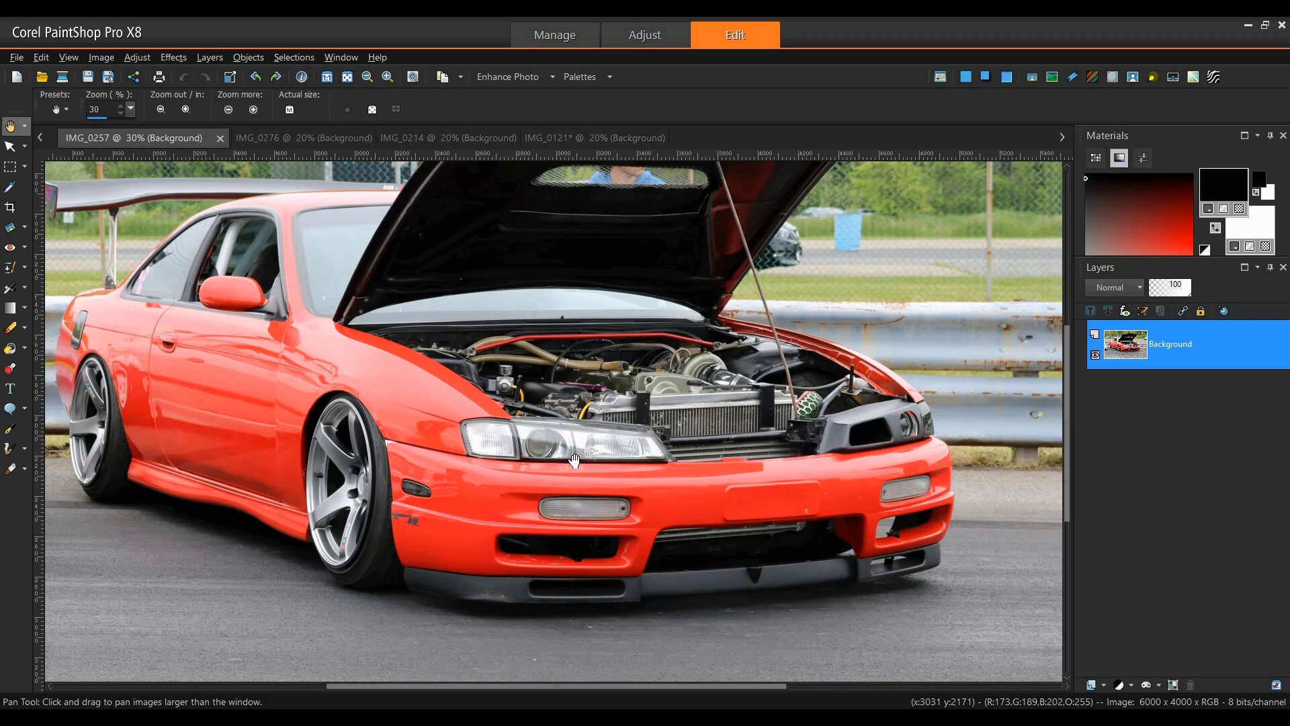
scroll(574, 461, "up", 1)
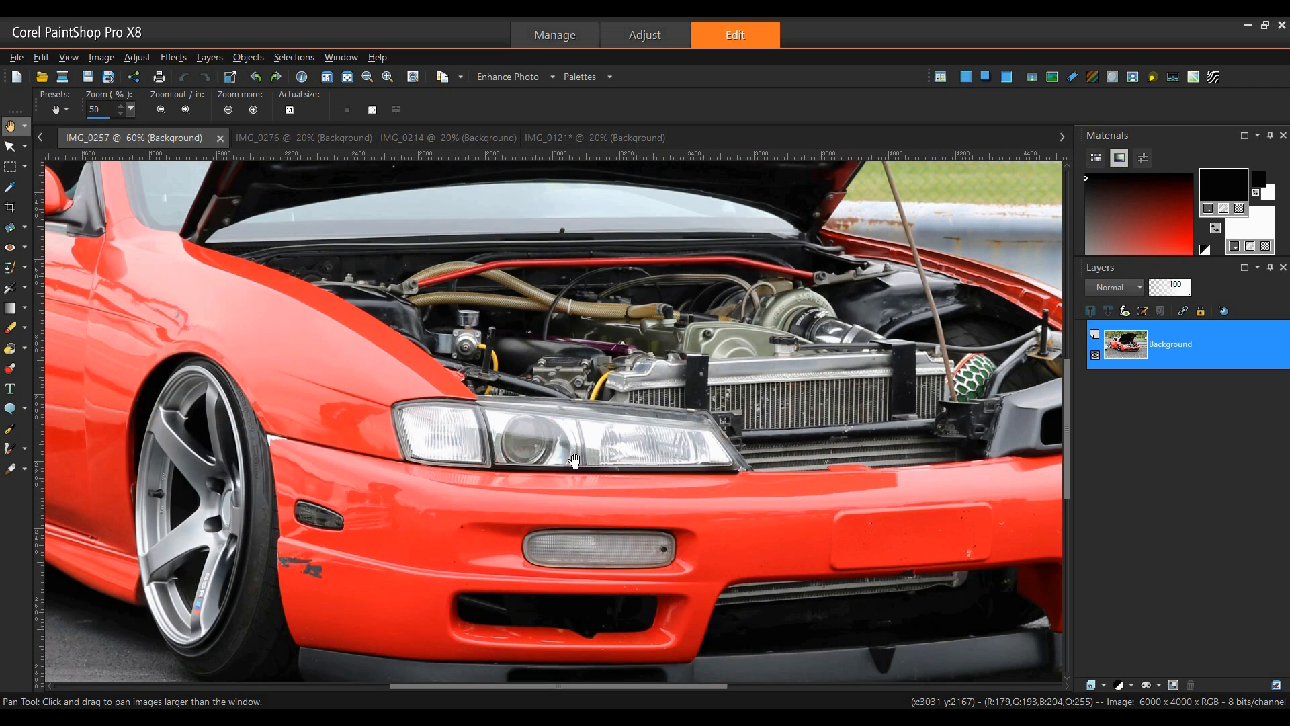
scroll(575, 461, "up", 3)
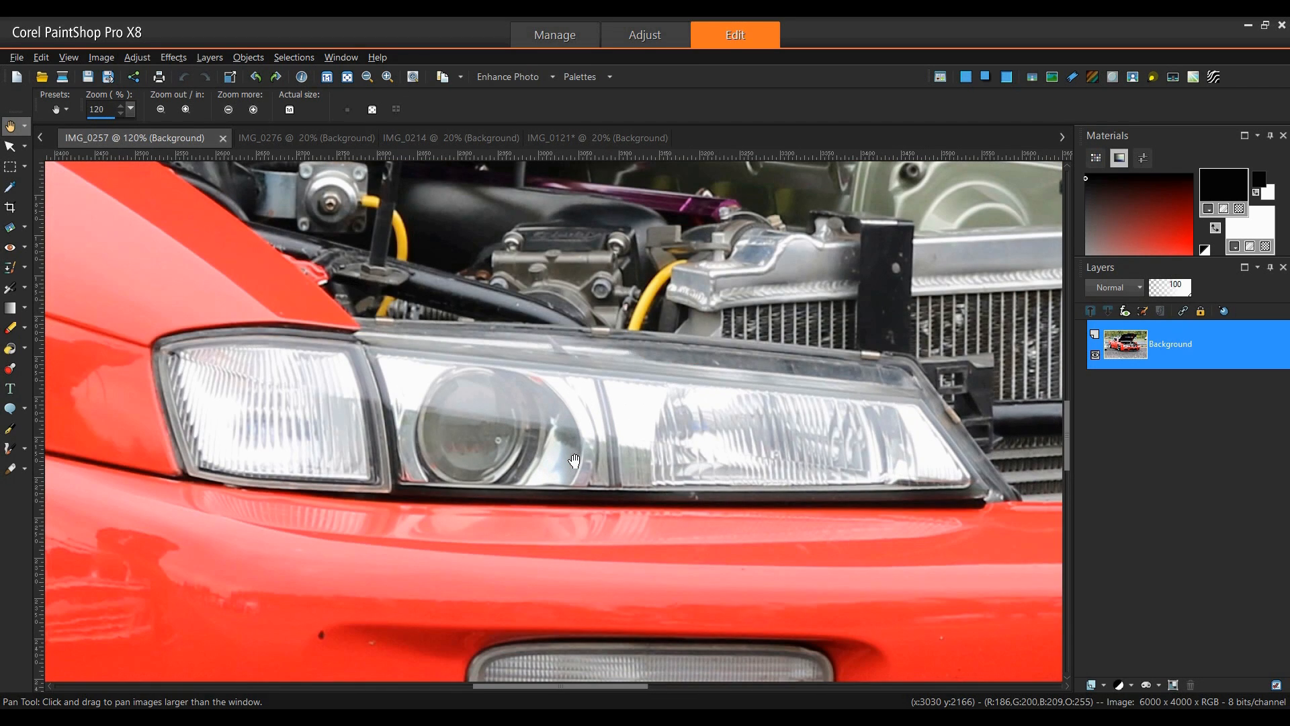
scroll(1015, 364, "down", 5)
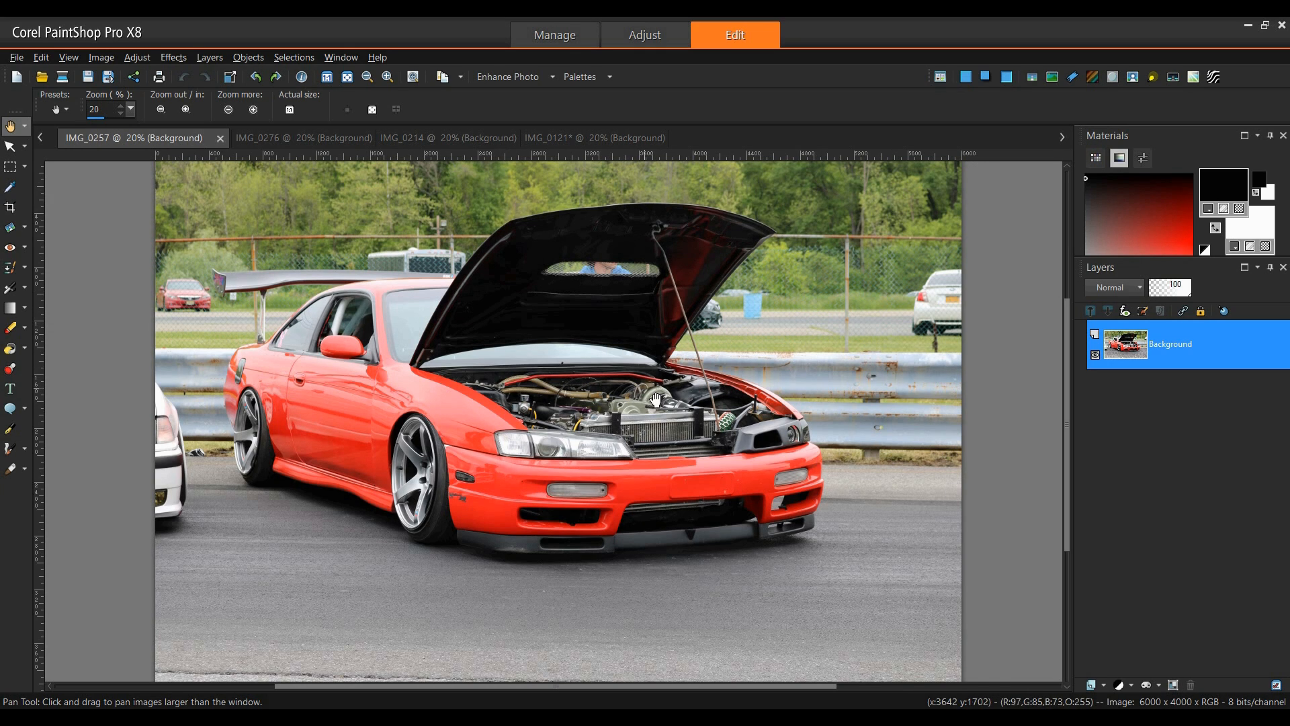
left_click(18, 170)
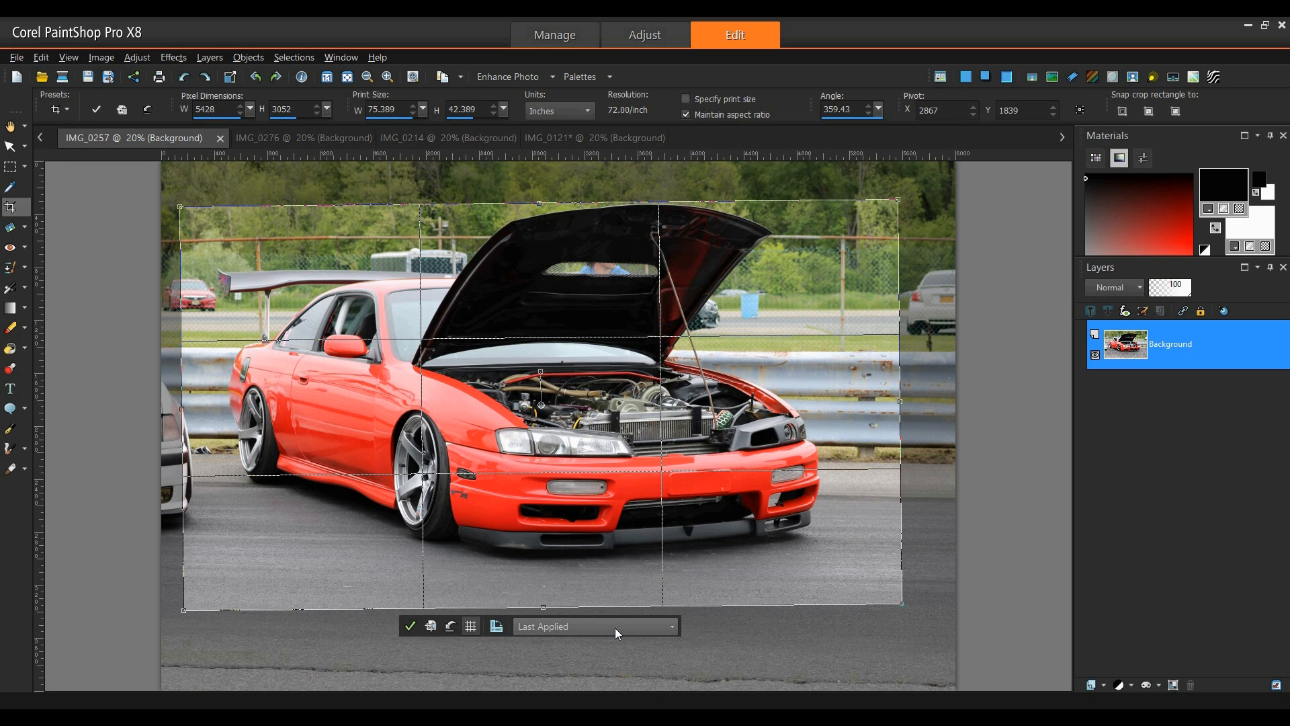
left_click(615, 628)
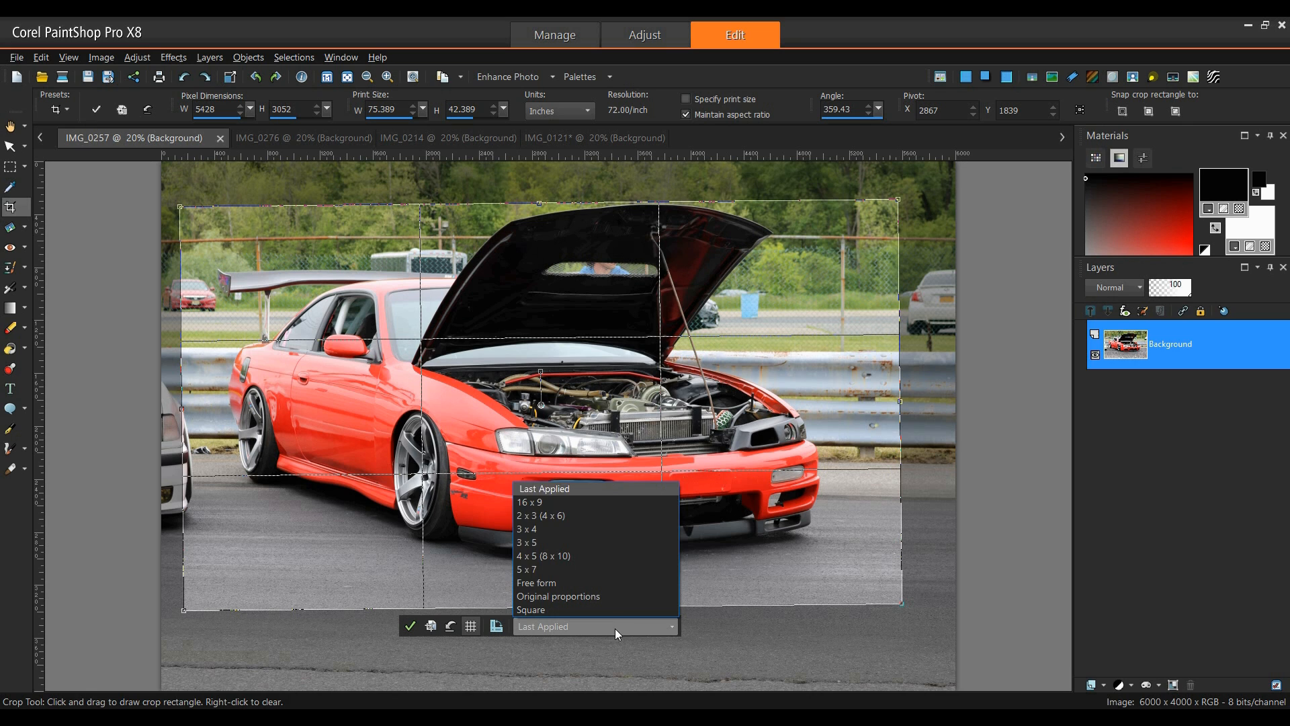
left_click(614, 503)
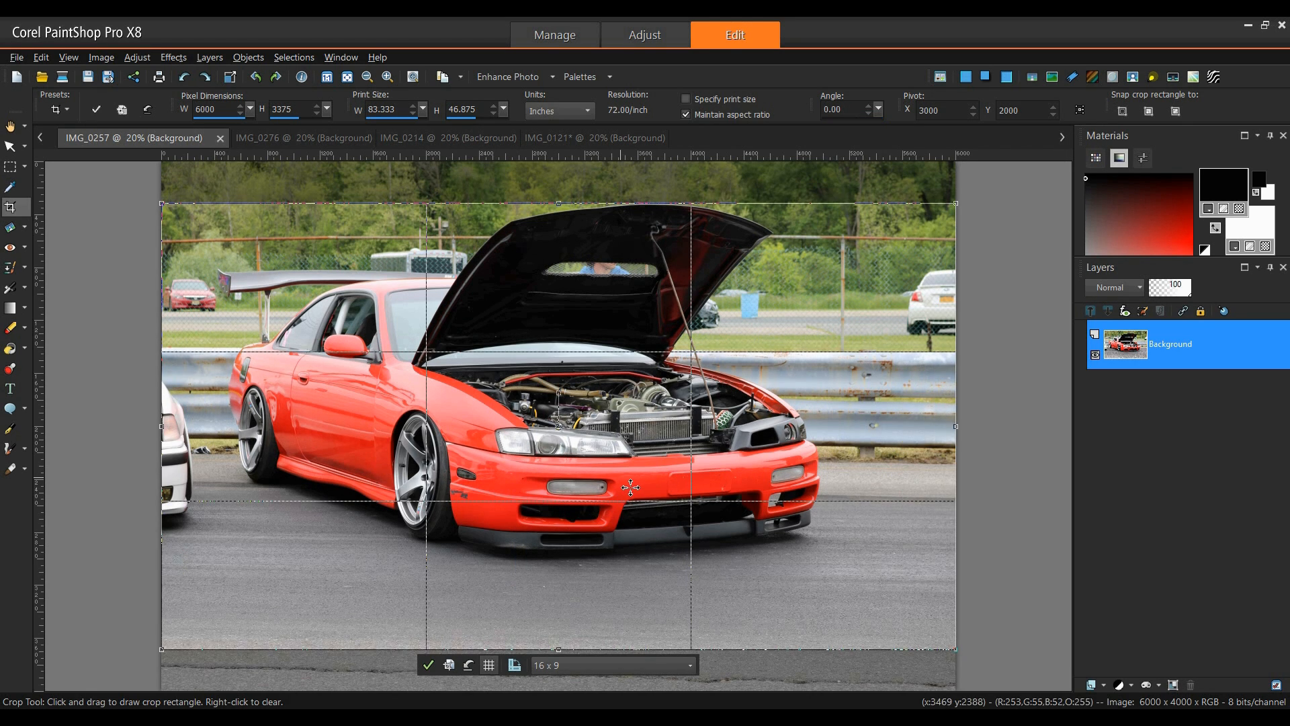
double_click(596, 500)
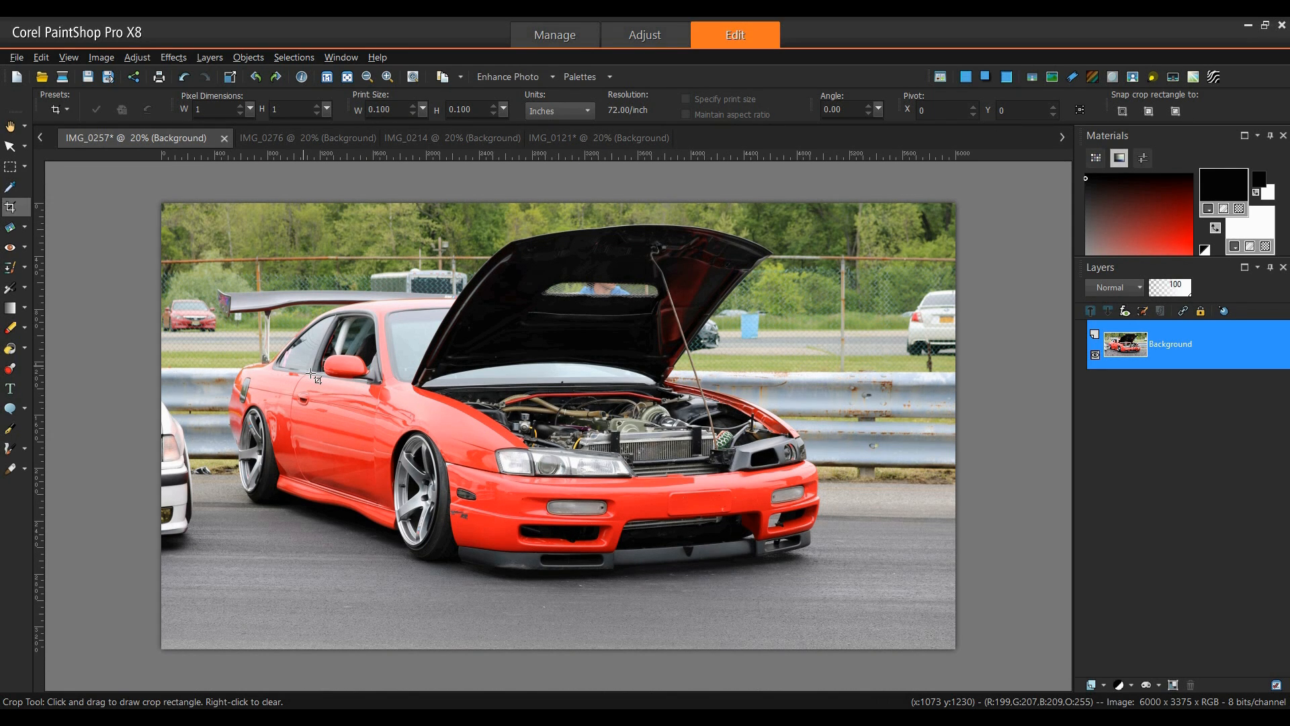
Apply a Vibrancy adjustment with a strength of 22 to the red car photo, comparing it with the original first
left_click(136, 58)
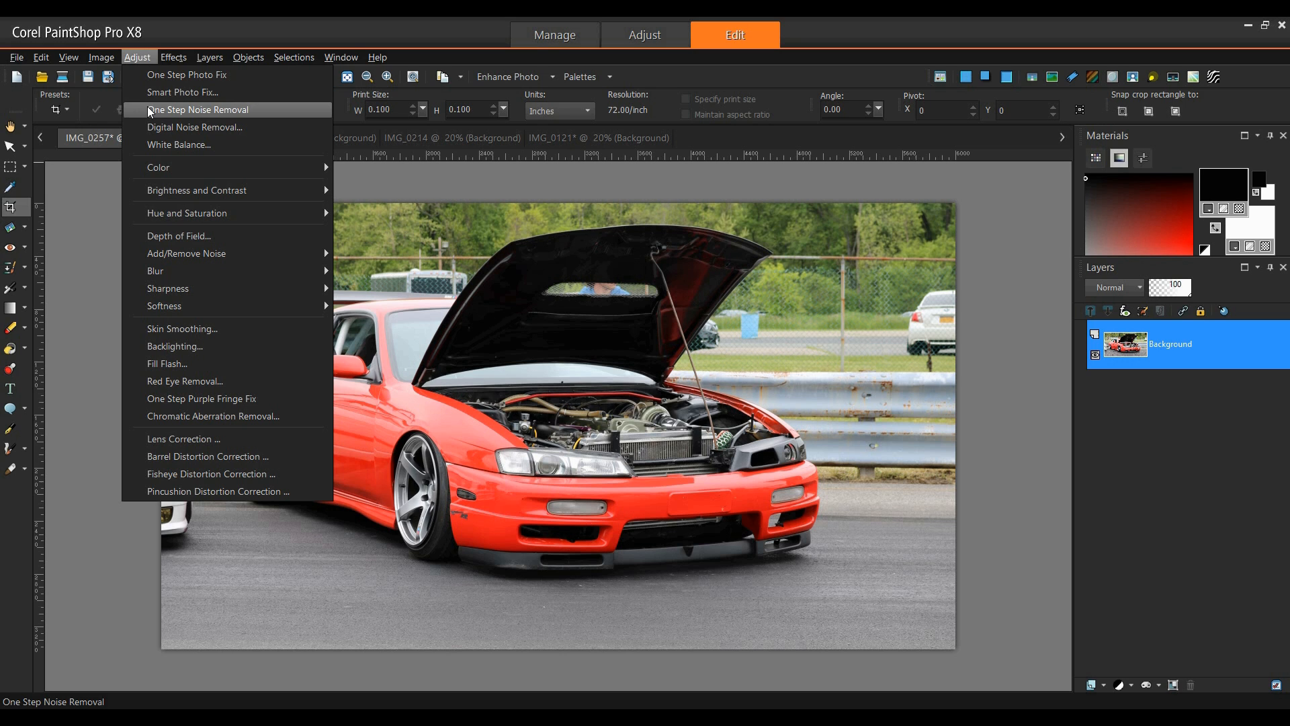
mouse_move(213, 213)
left_click(356, 211)
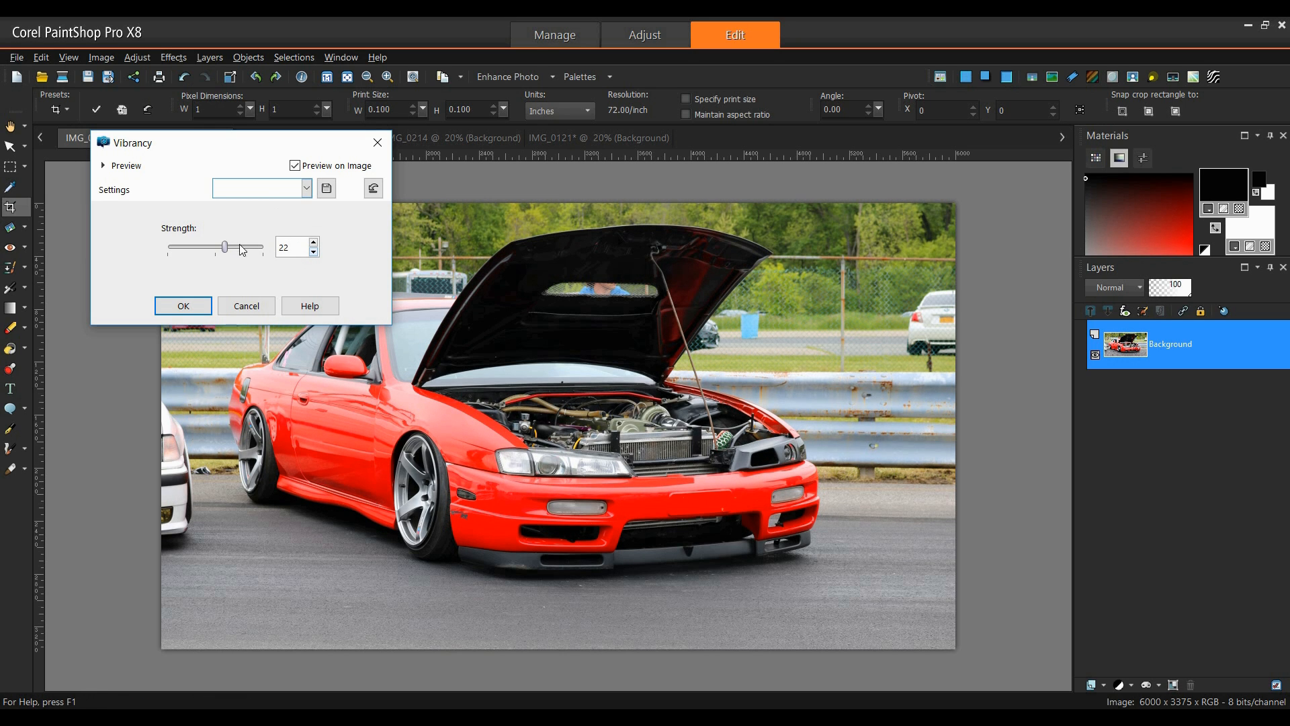
left_click(295, 166)
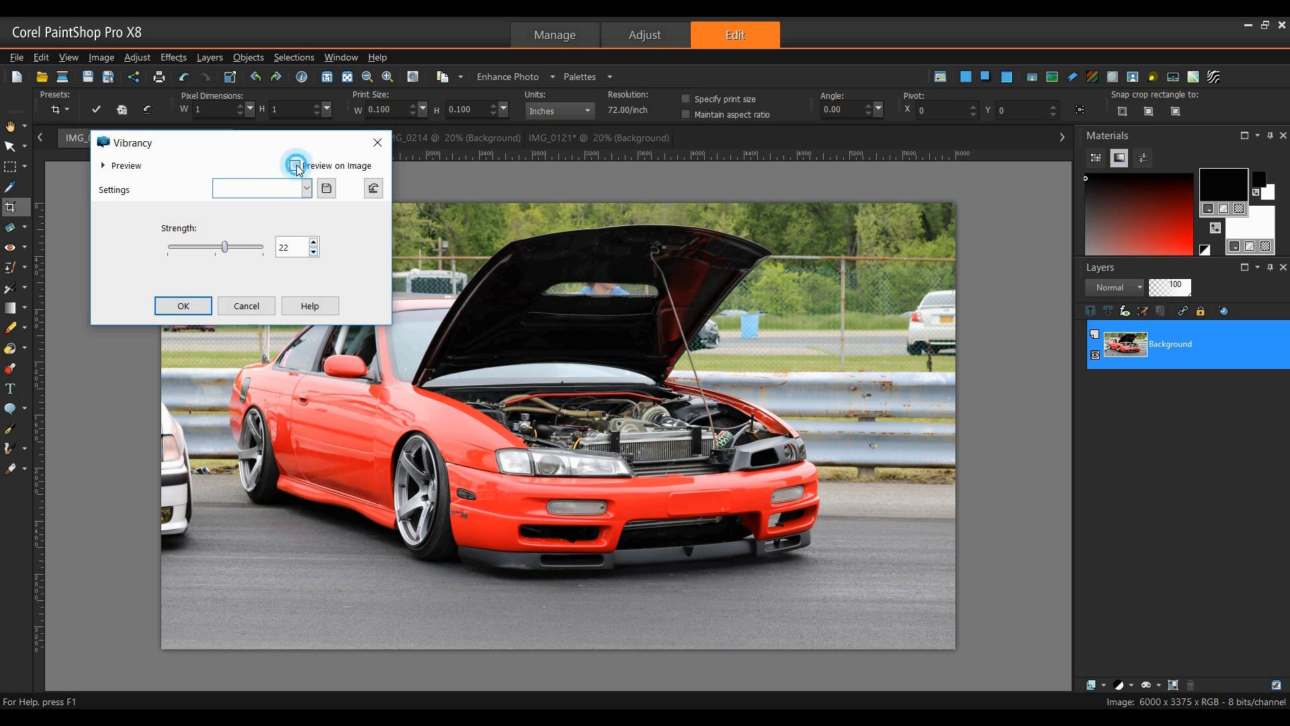
left_click(296, 166)
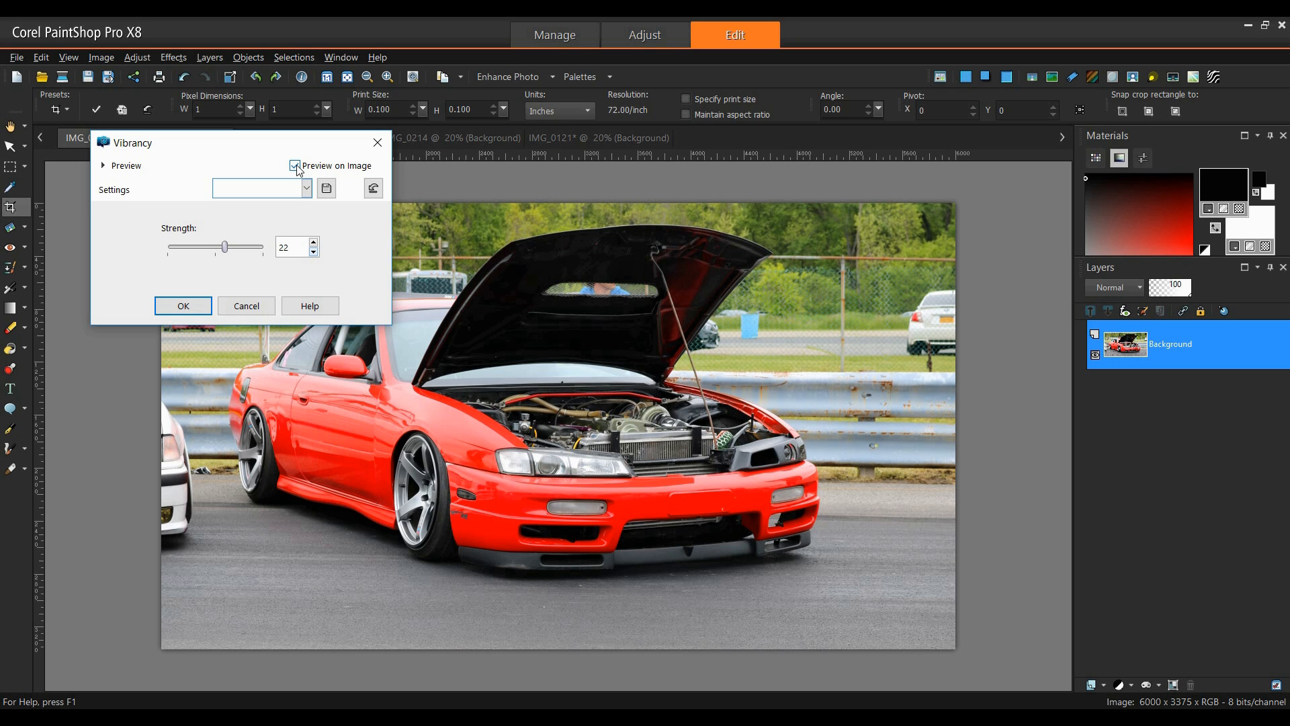
left_click(181, 304)
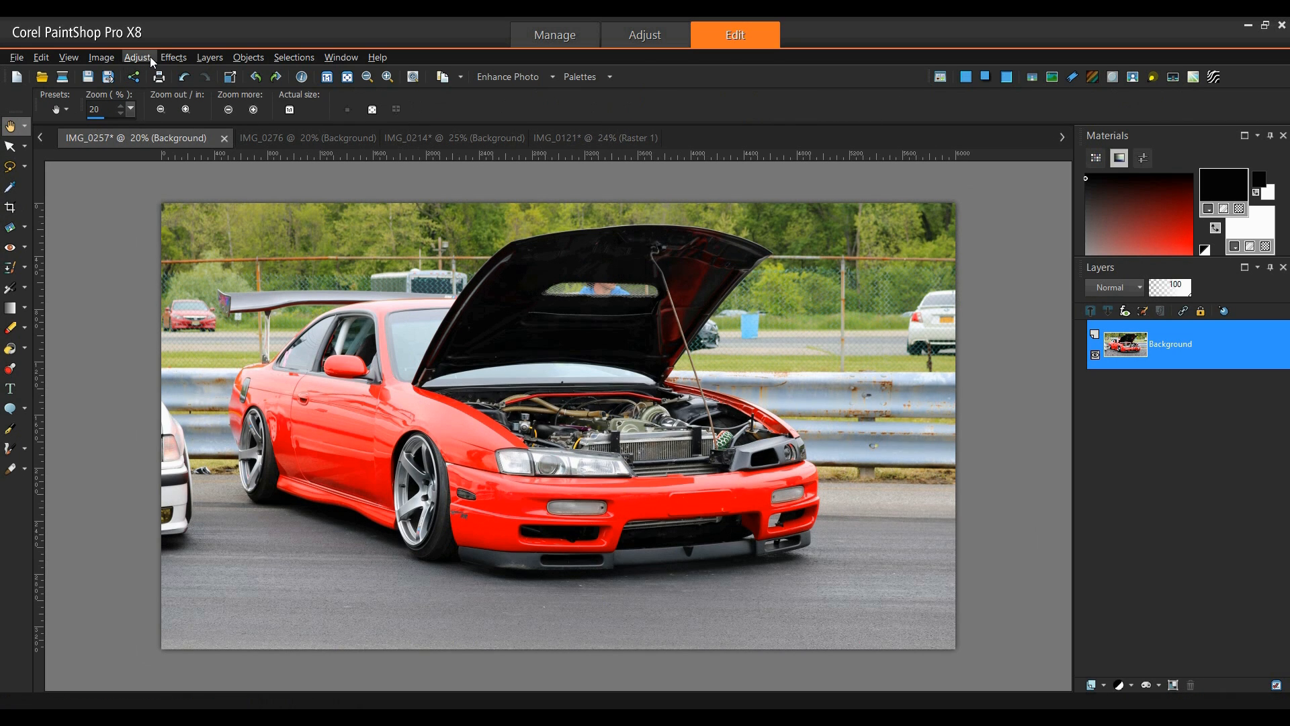
Adjust Fill Light/Clarity on the red car photo with fill light 0 and clarity 29, comparing the preview with the original
left_click(138, 57)
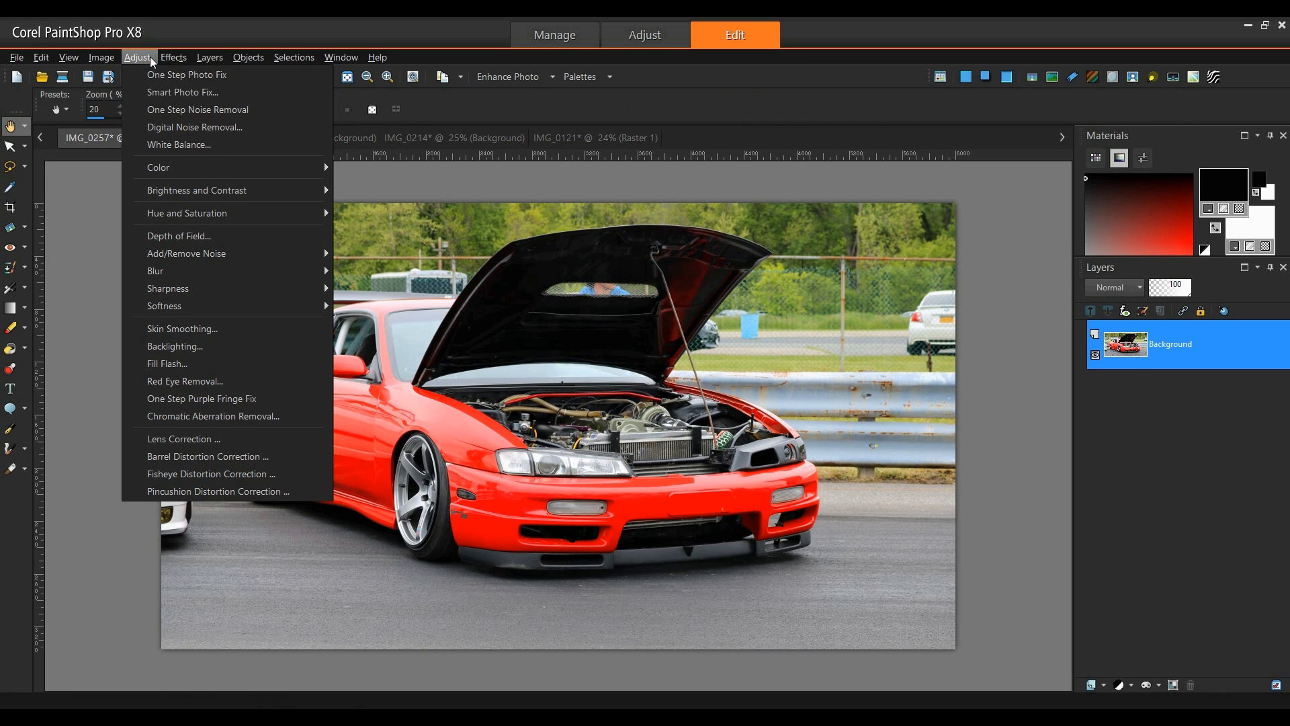
mouse_move(195, 186)
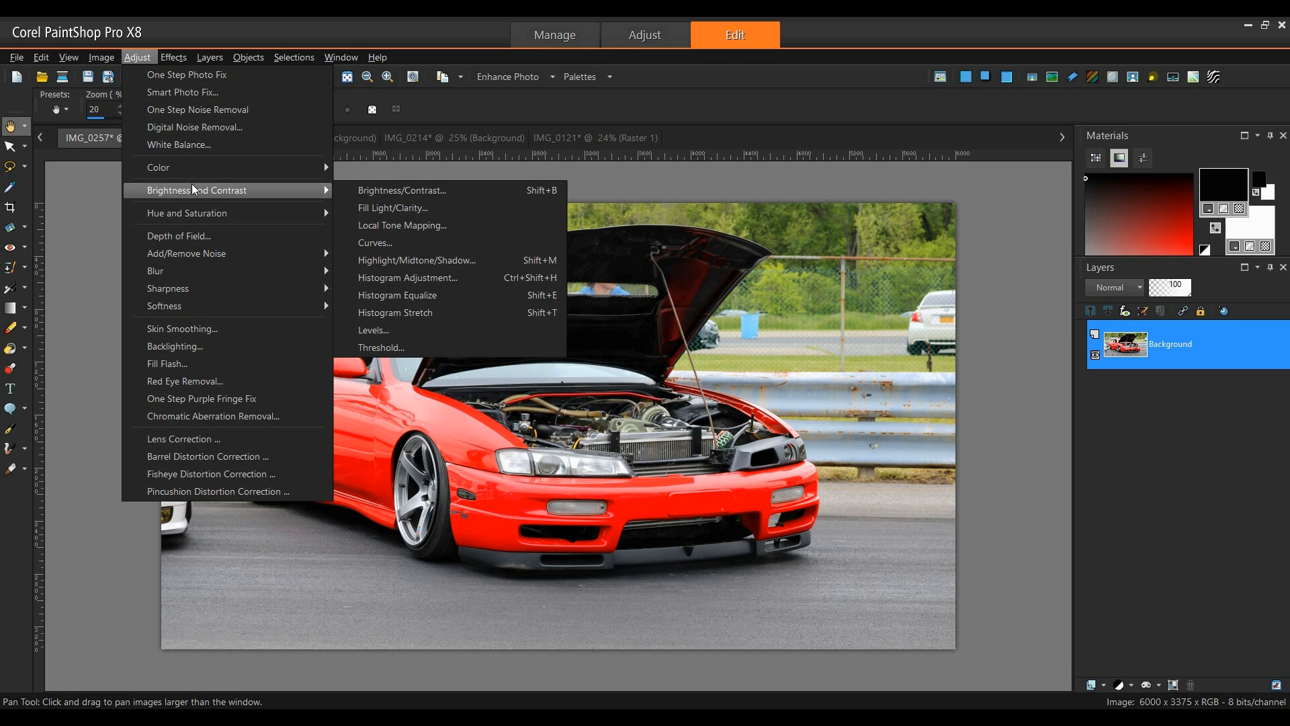
left_click(420, 209)
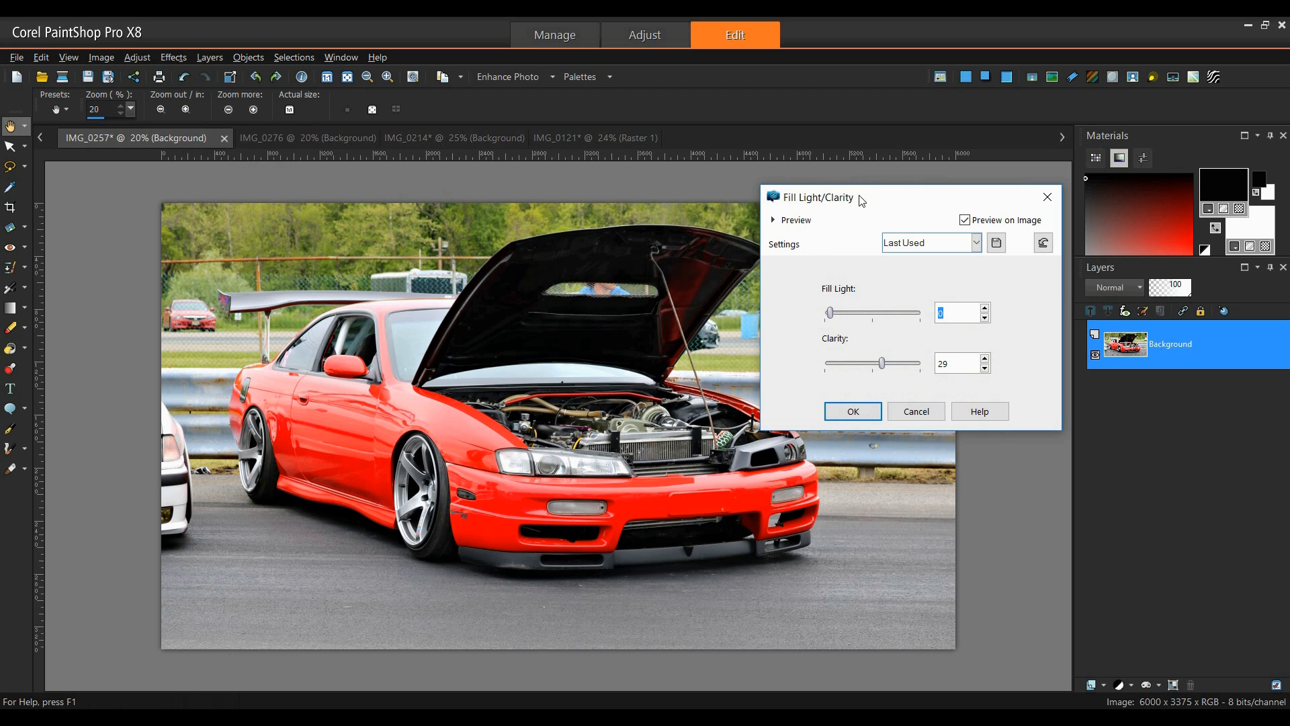
left_click_drag(861, 201, 919, 164)
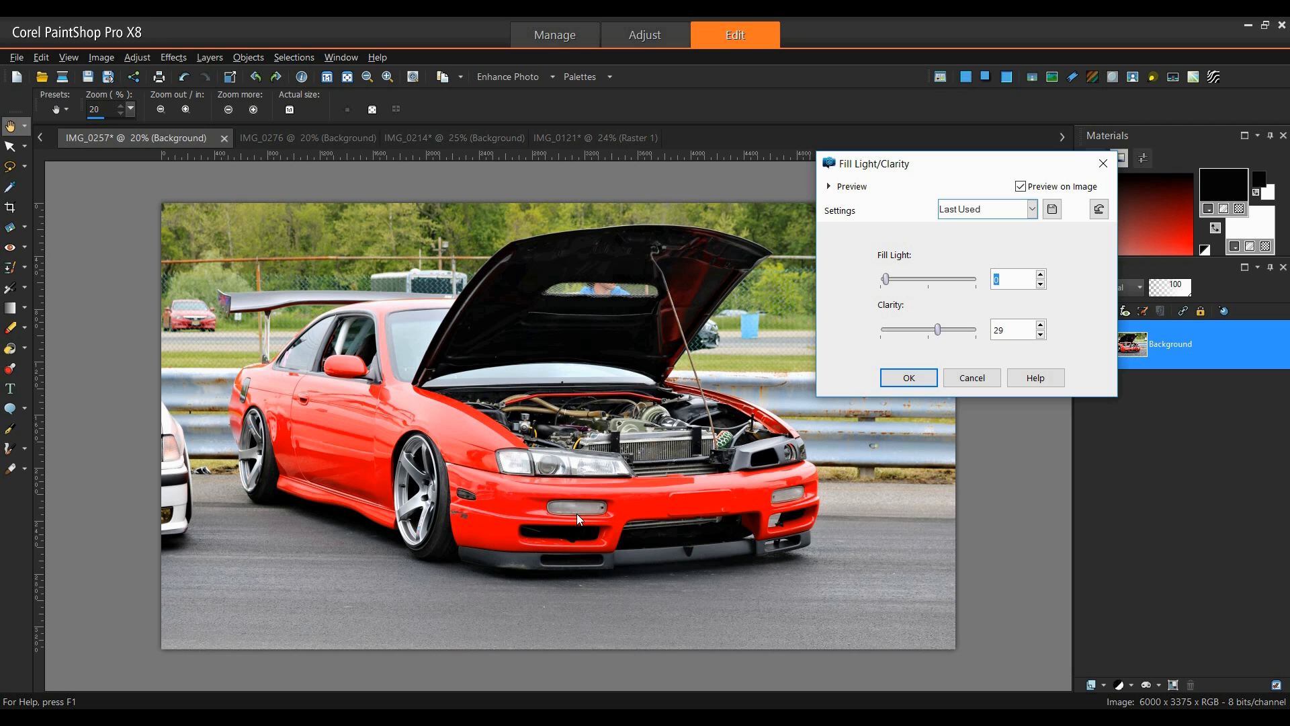
left_click(1022, 187)
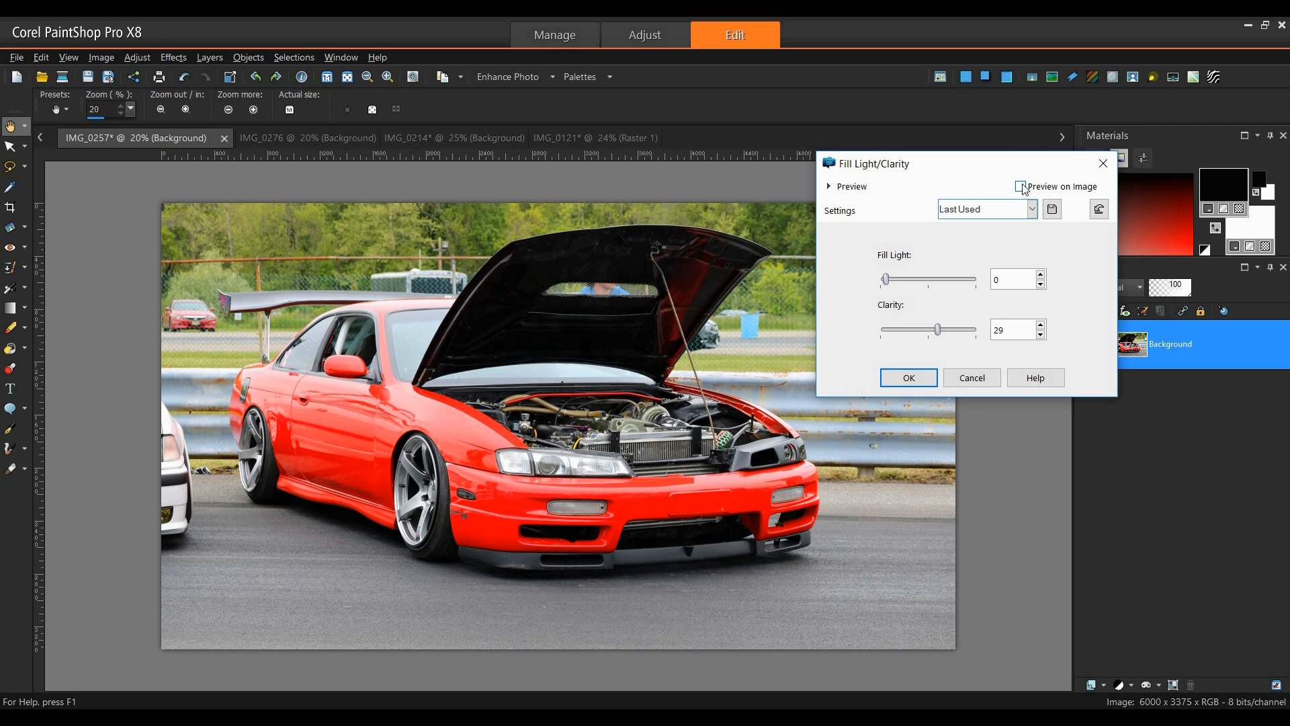
left_click(1021, 187)
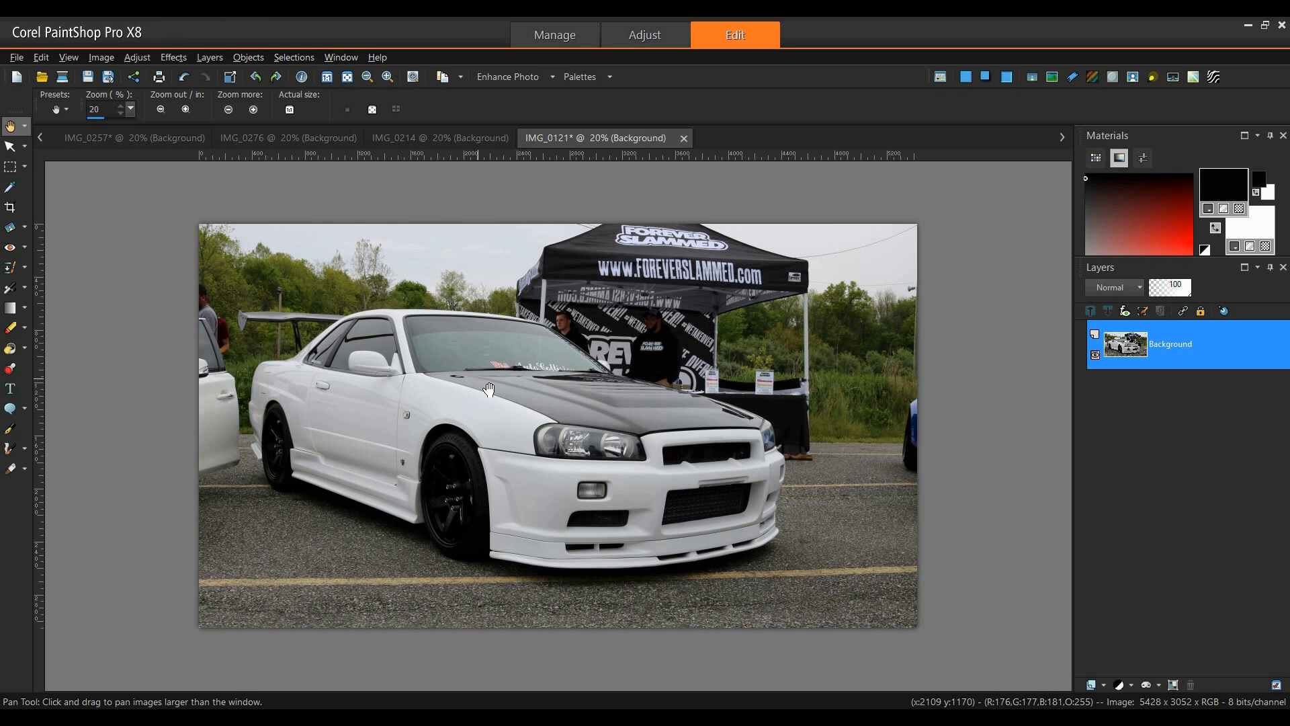
Open Brightness/Contrast for the white car photo and load its Default preset
left_click(137, 58)
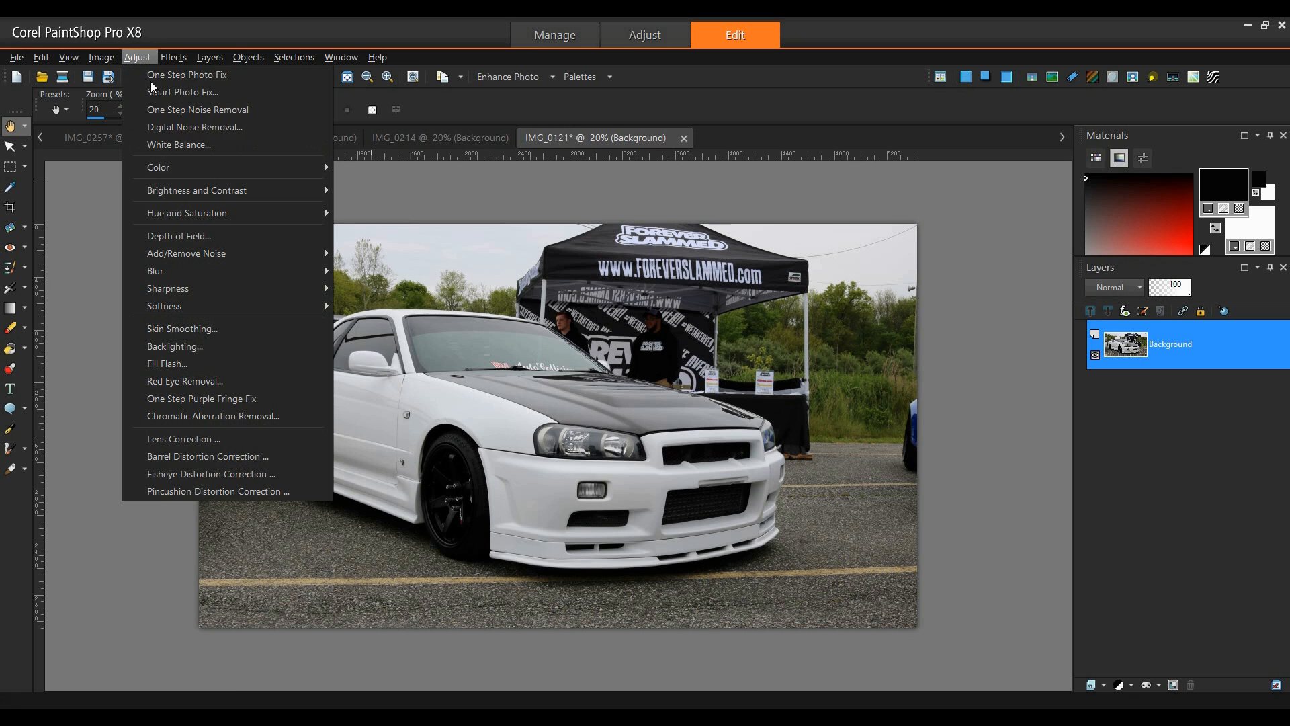
mouse_move(196, 191)
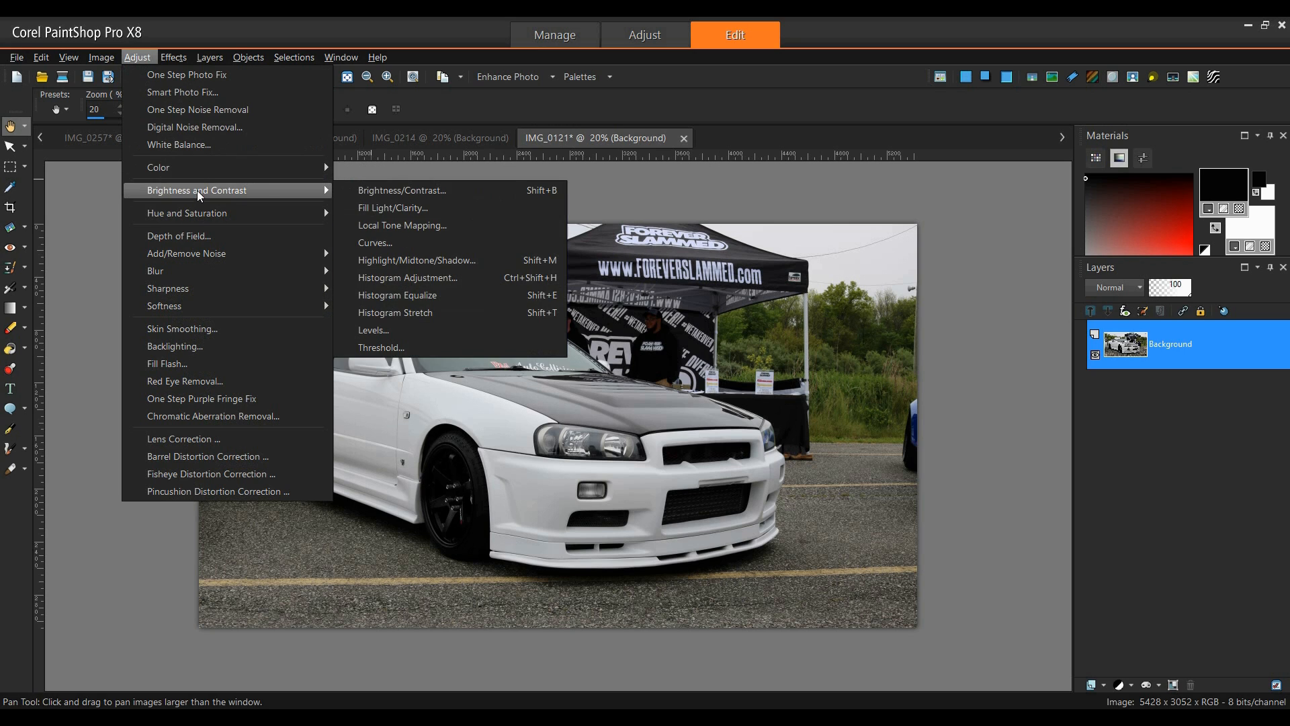
left_click(406, 190)
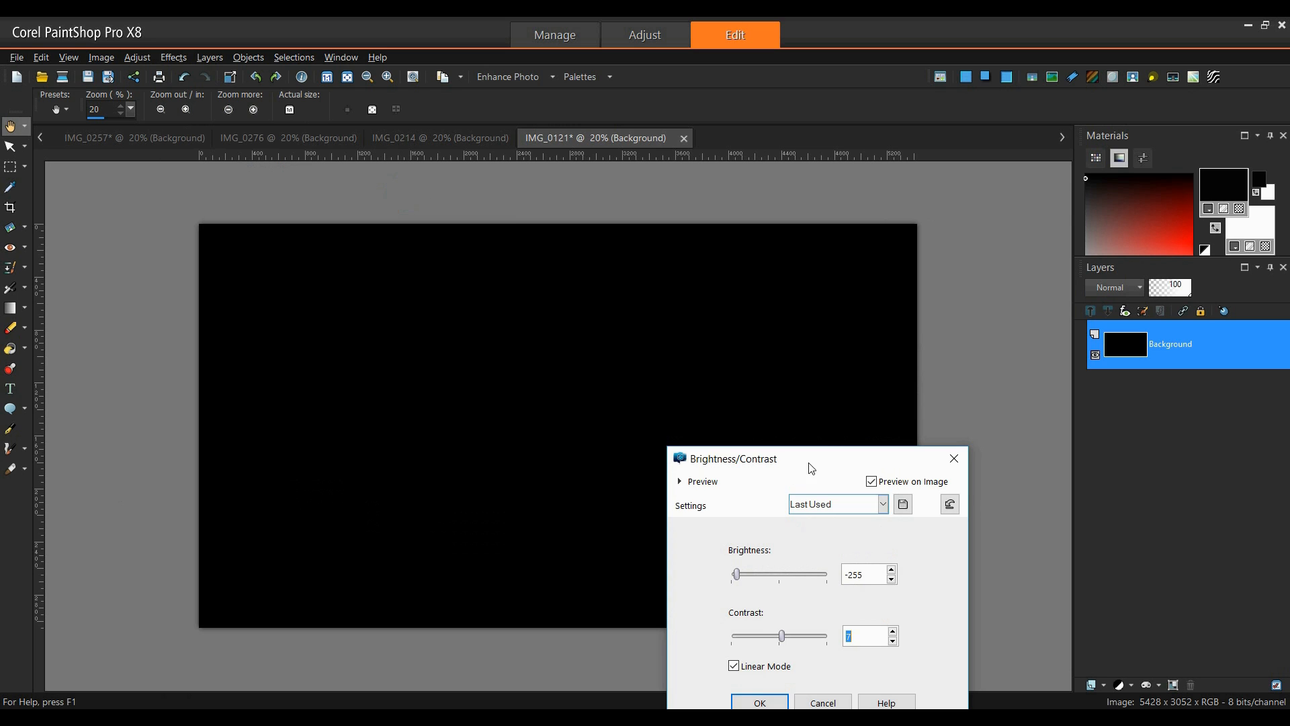
left_click_drag(811, 468, 868, 366)
left_click(937, 404)
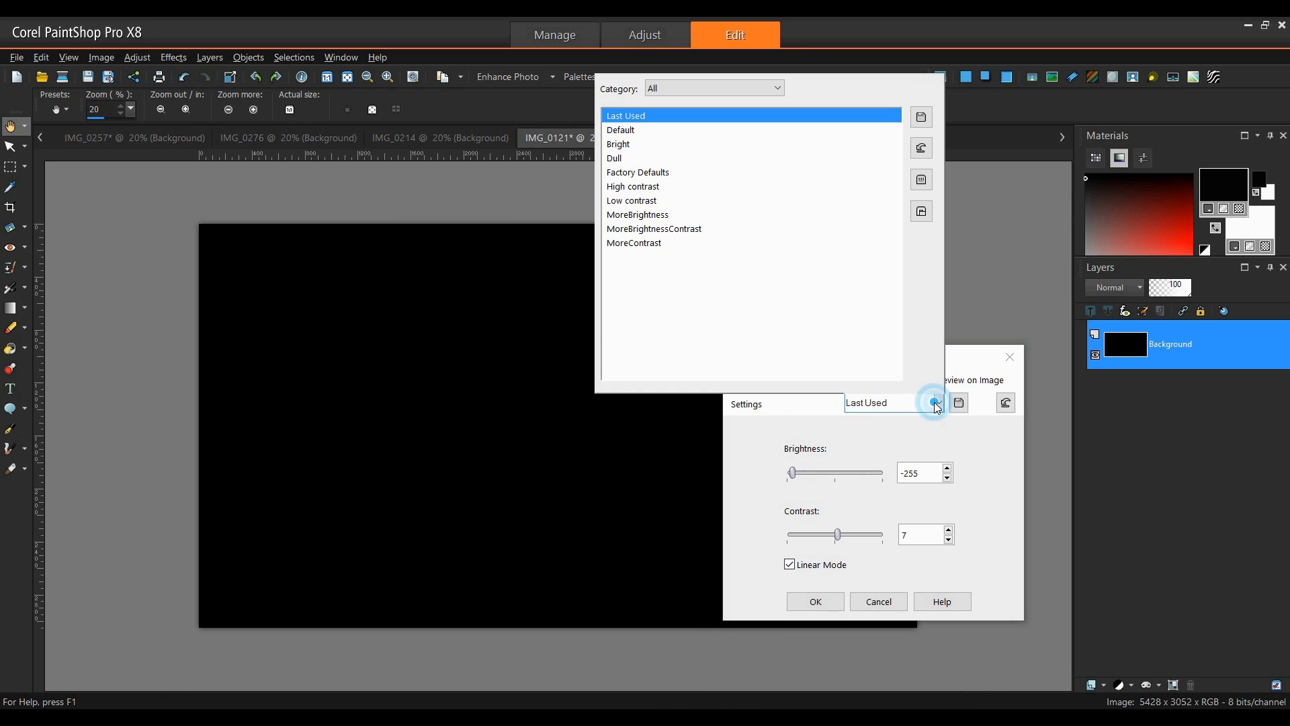
left_click(623, 132)
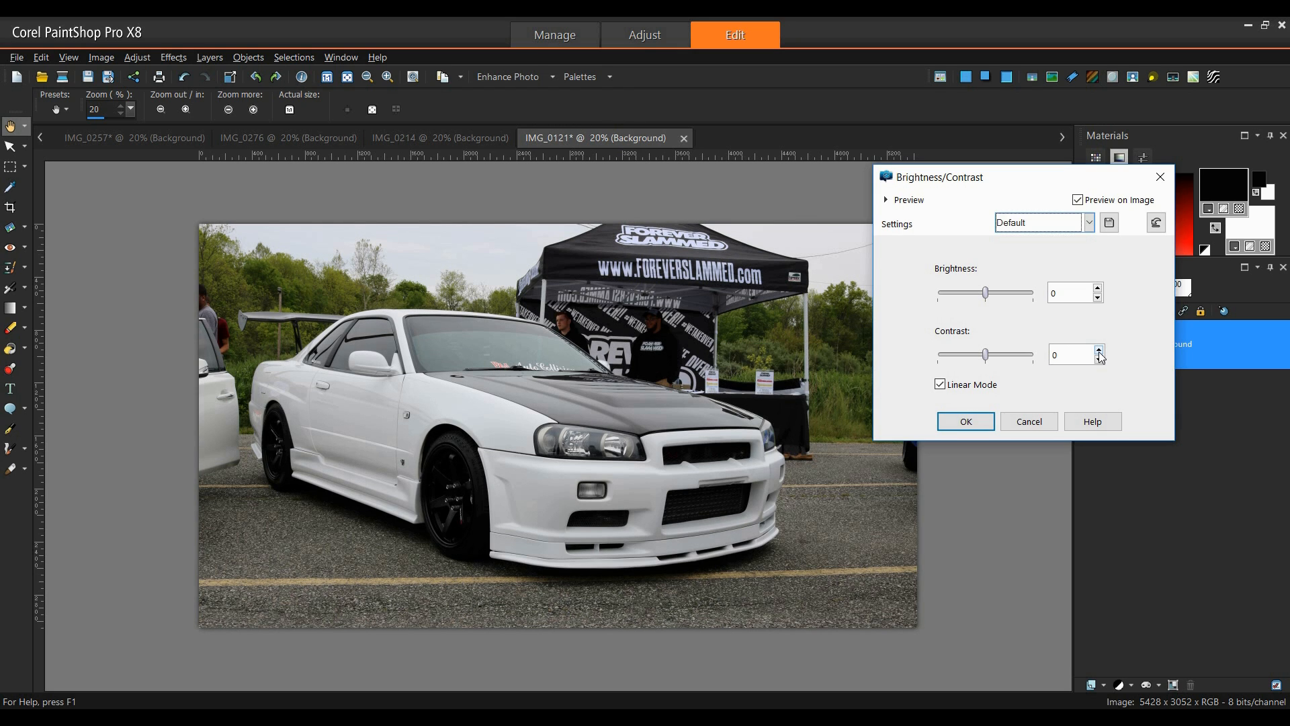
Try a contrast of 20 on the whole white car photo, compare it with the original, and discard the adjustment
left_click(1099, 350)
left_click(1099, 349)
left_click(1099, 349)
left_click(1099, 349)
left_click(1099, 349)
left_click(1098, 350)
left_click(1098, 350)
left_click(1098, 350)
left_click(1099, 350)
left_click(1098, 350)
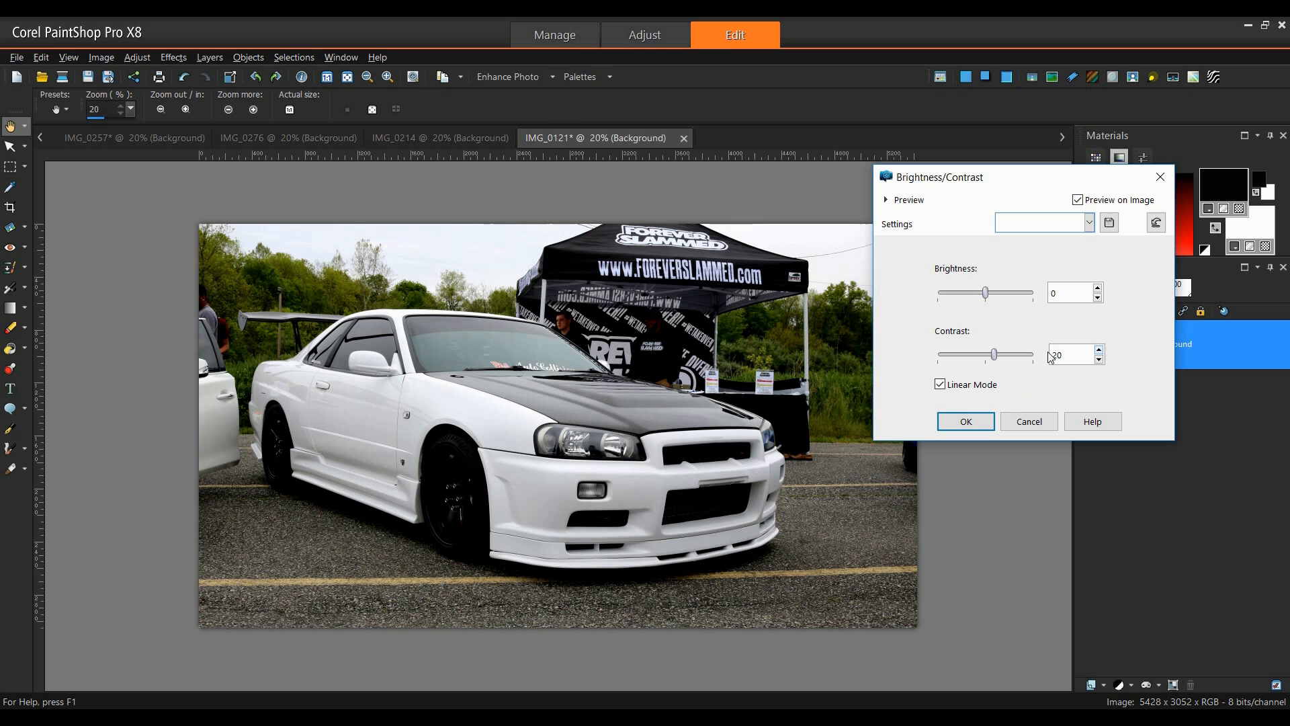
left_click(1078, 200)
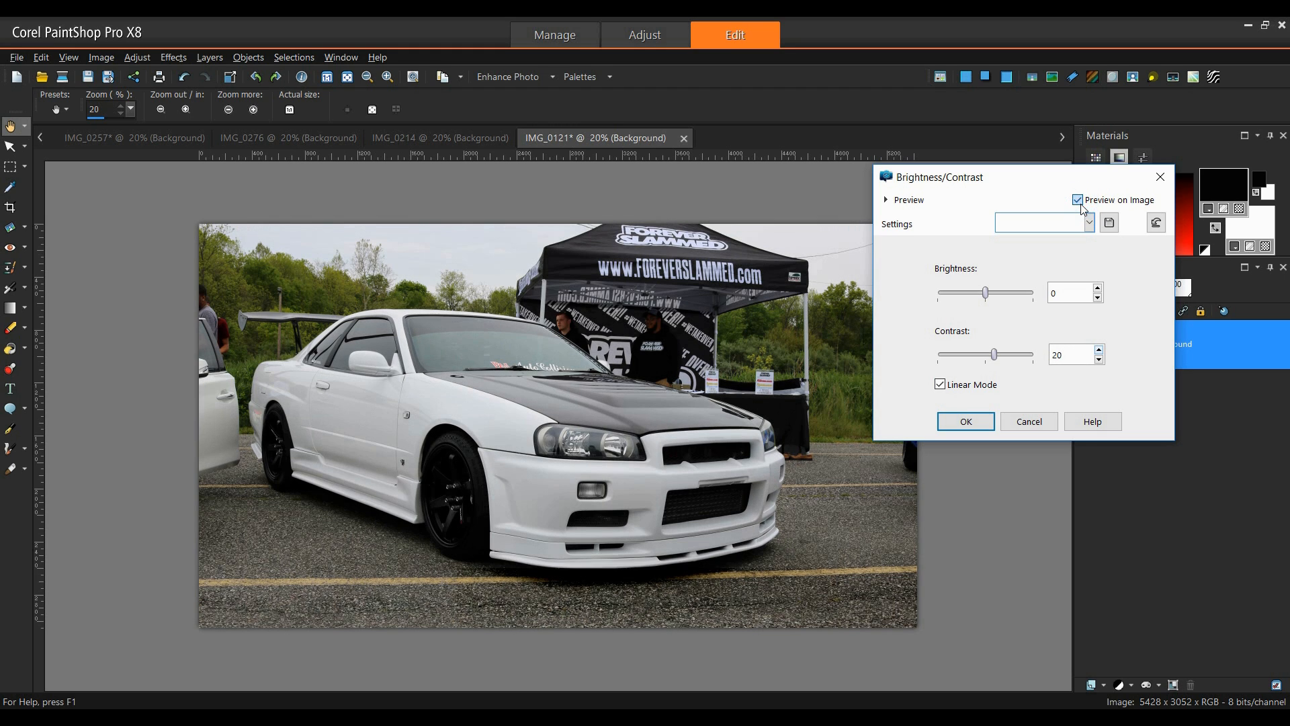
left_click(1078, 200)
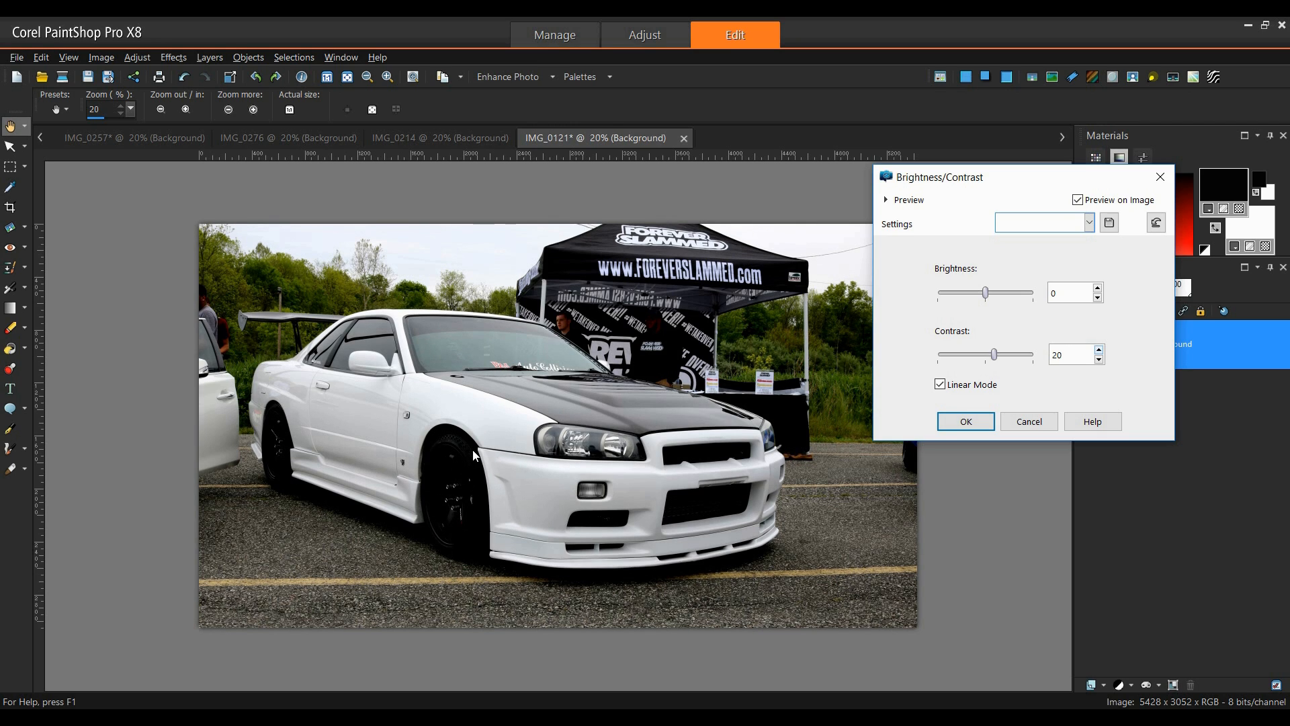
left_click(1161, 178)
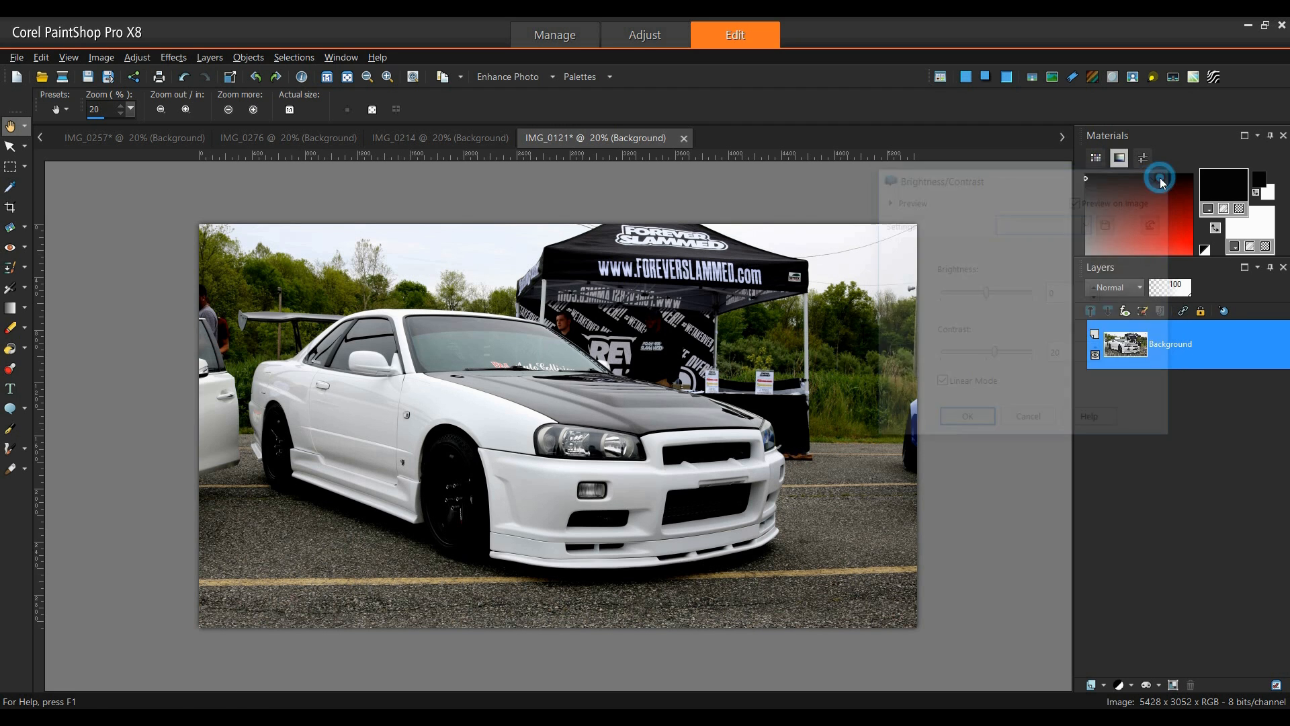
Trace a freehand selection around the white car's front wheel rim and promote it to its own layer
left_click(25, 167)
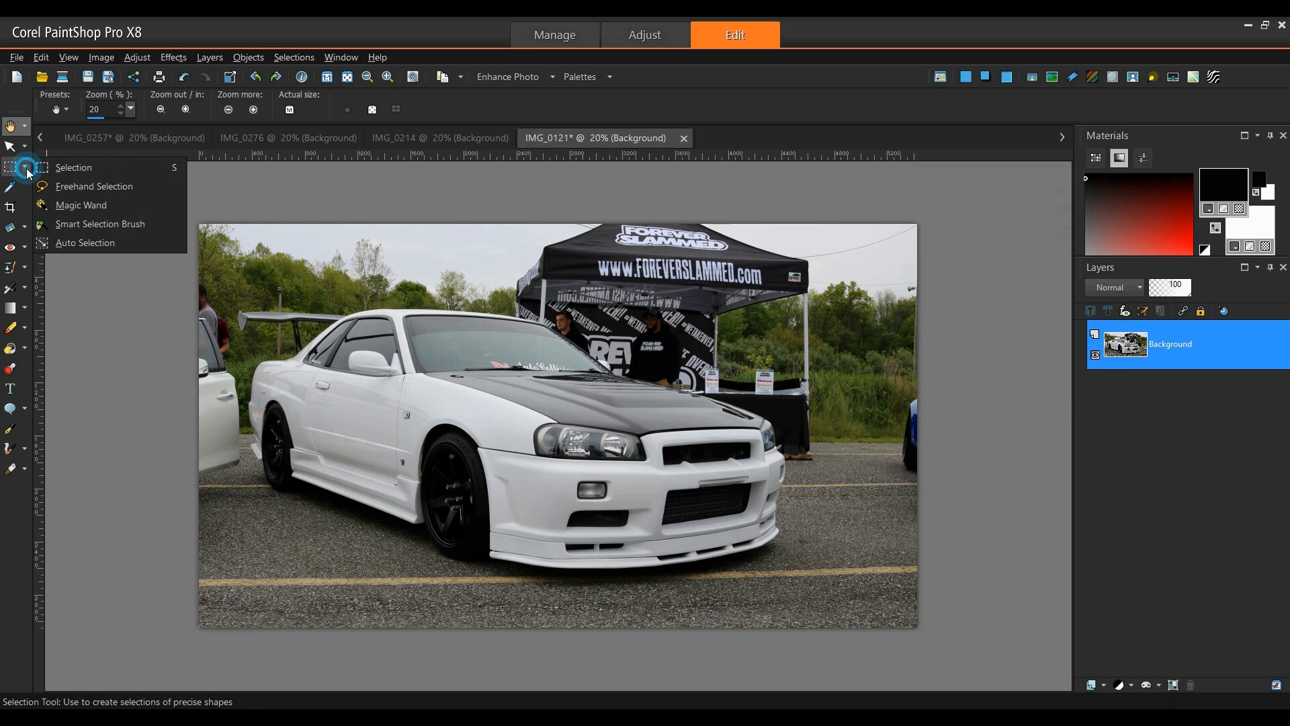
left_click(49, 194)
scroll(415, 582, "up", 3)
scroll(415, 582, "up", 1)
mouse_move(447, 285)
left_mouse_down()
mouse_move(390, 319)
mouse_move(364, 400)
mouse_move(391, 548)
mouse_move(446, 604)
mouse_move(524, 530)
mouse_move(463, 292)
left_mouse_up()
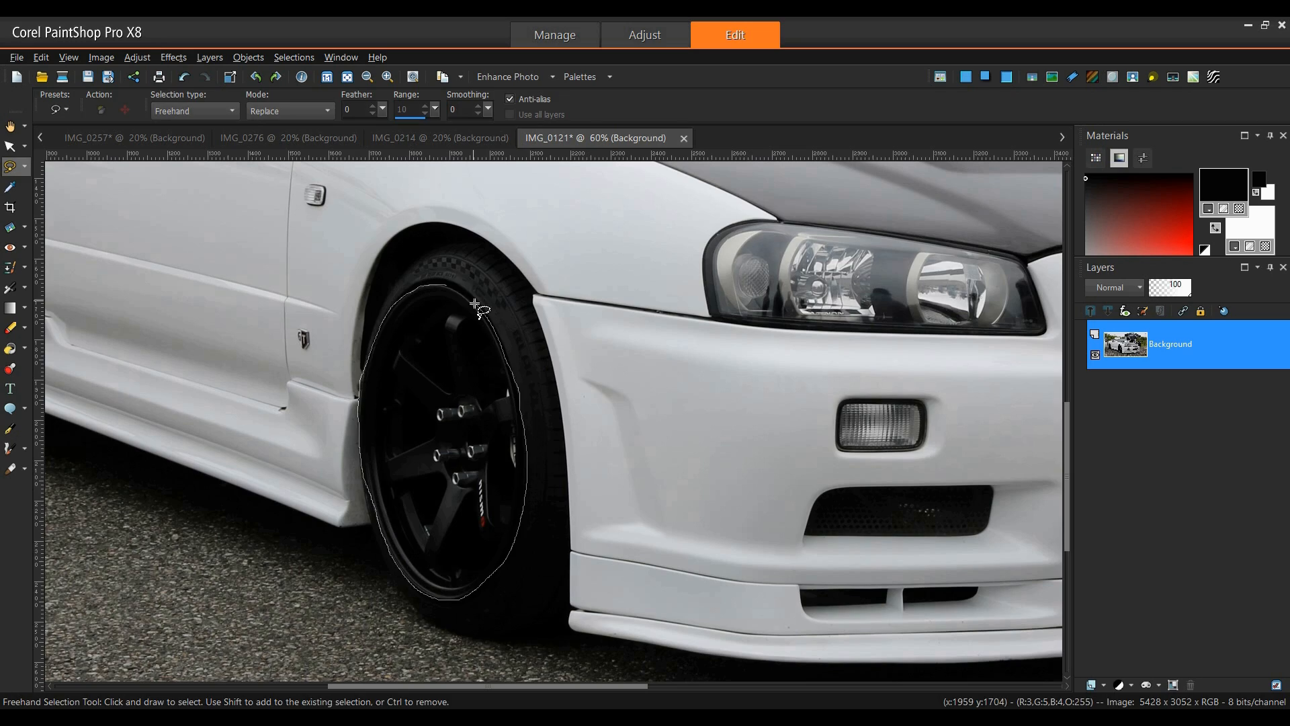
key("ctrl+shift+p")
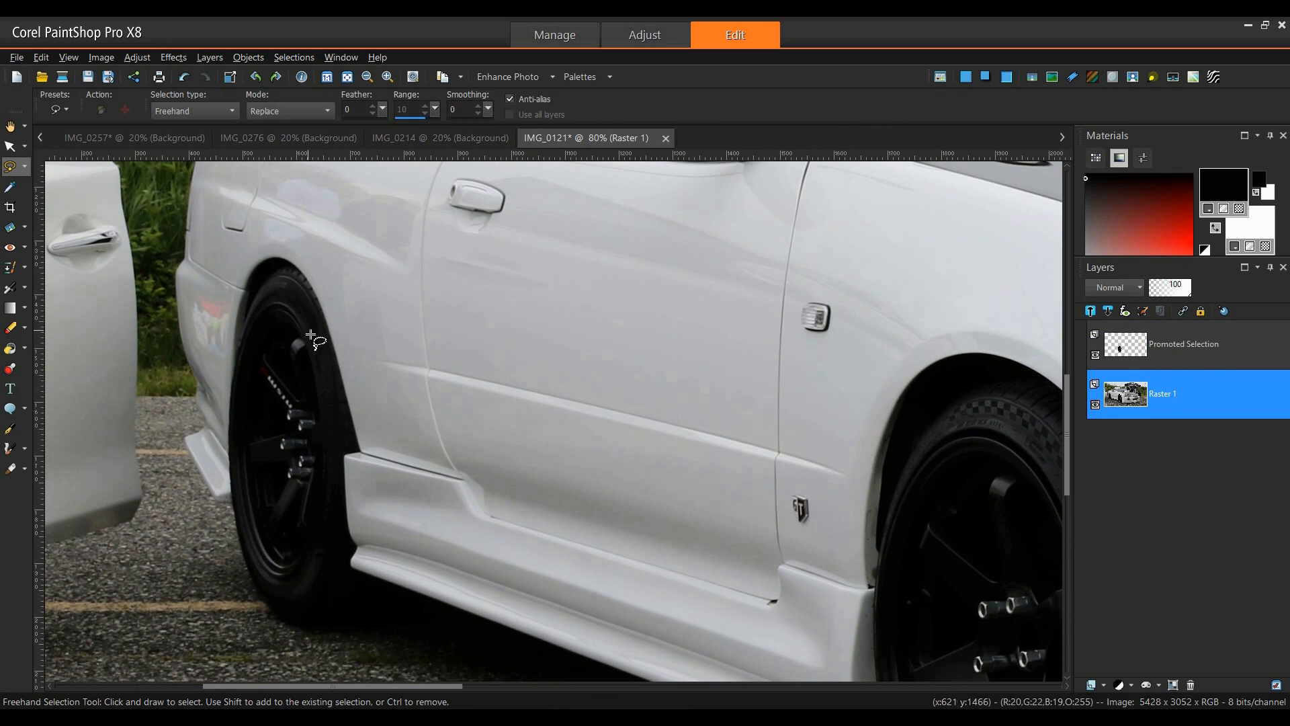
Trace a freehand selection around the rear wheel rim and promote it to a separate layer
mouse_move(268, 330)
left_mouse_down()
mouse_move(241, 402)
mouse_move(245, 530)
mouse_move(292, 580)
mouse_move(331, 461)
mouse_move(297, 327)
left_mouse_up()
key("ctrl+shift+p")
key("k")
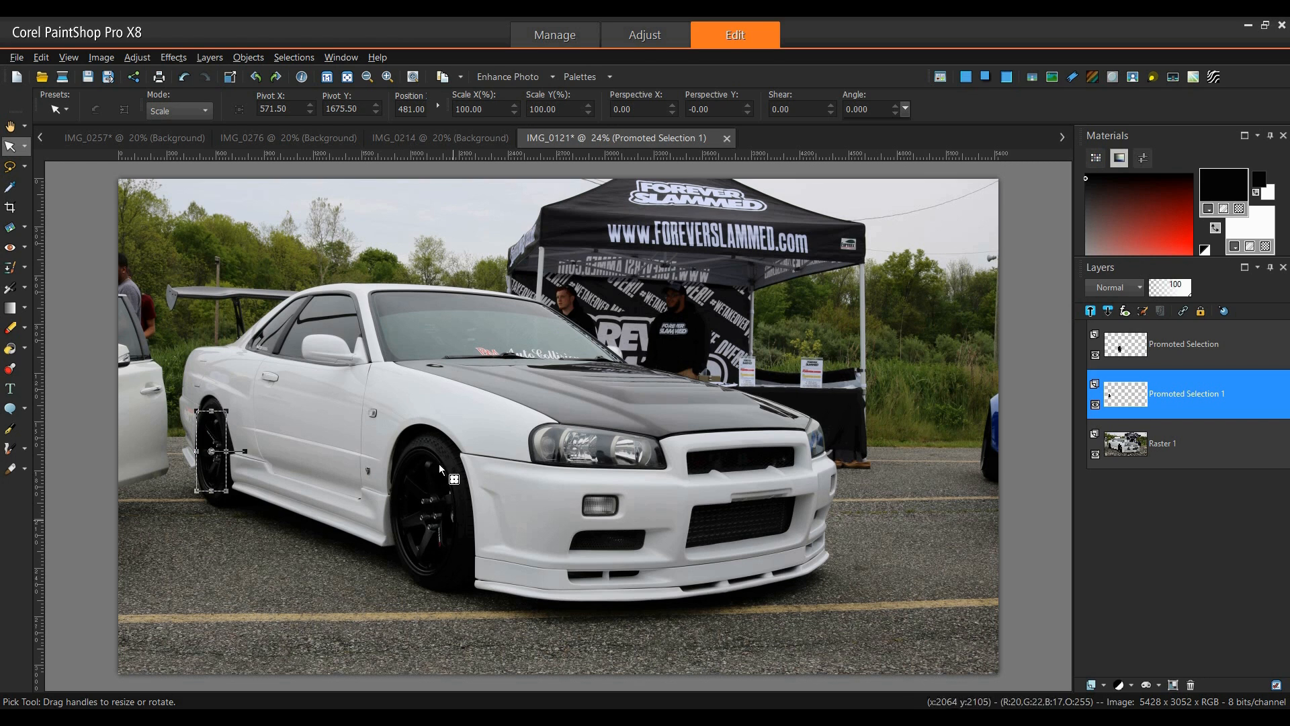
Try a Brightness/Contrast adjustment on the Raster 1 layer beneath the promoted wheel layers
left_click(1154, 460)
left_click(137, 57)
mouse_move(214, 192)
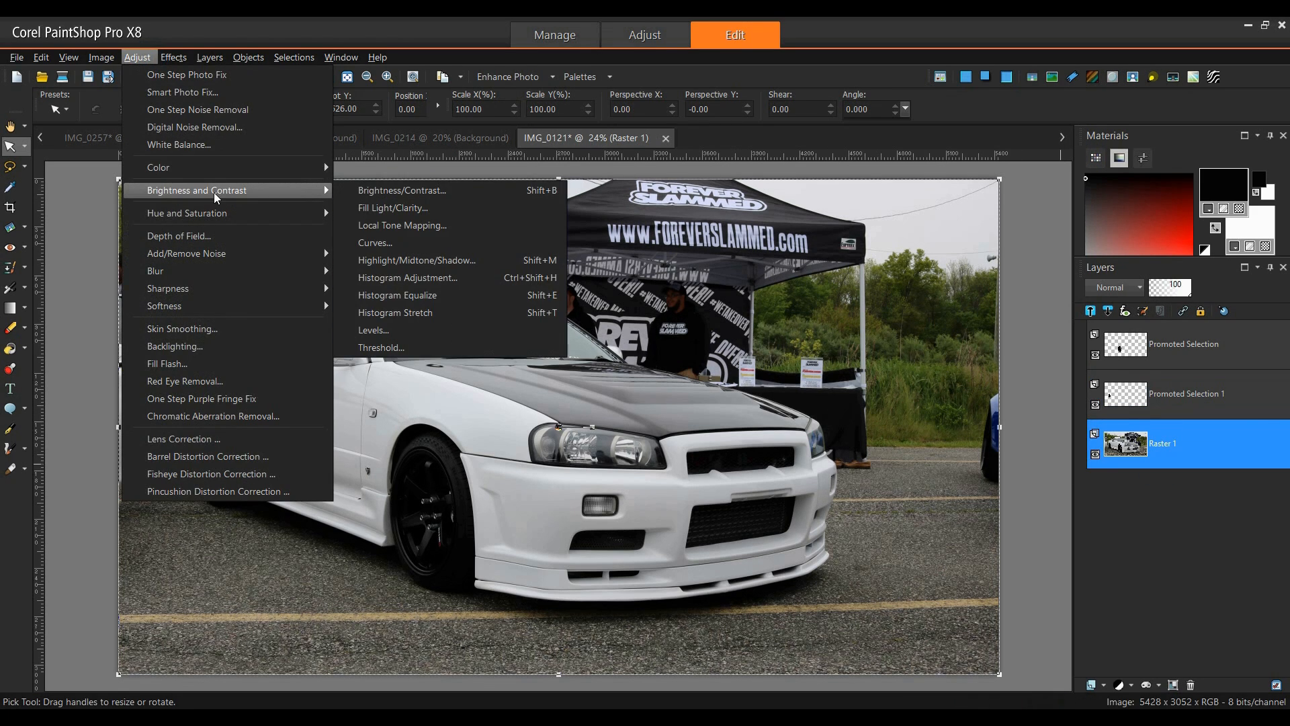
left_click(402, 192)
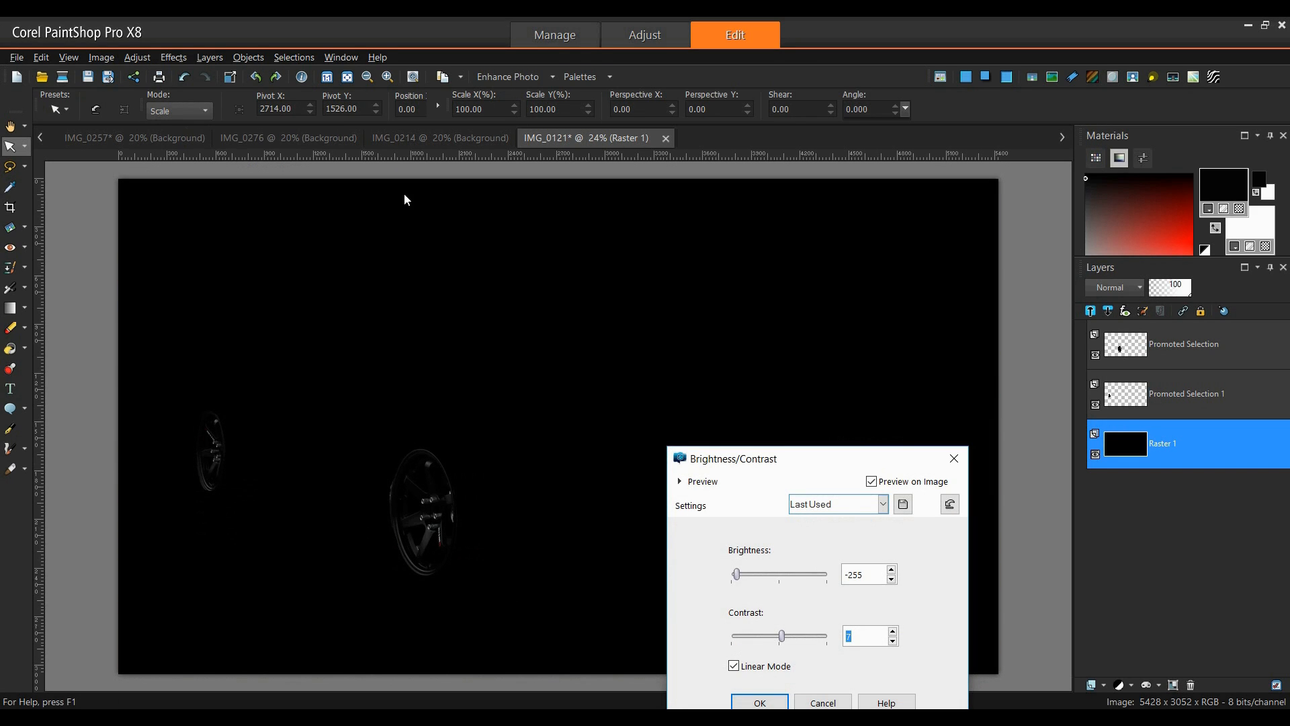
key("Escape")
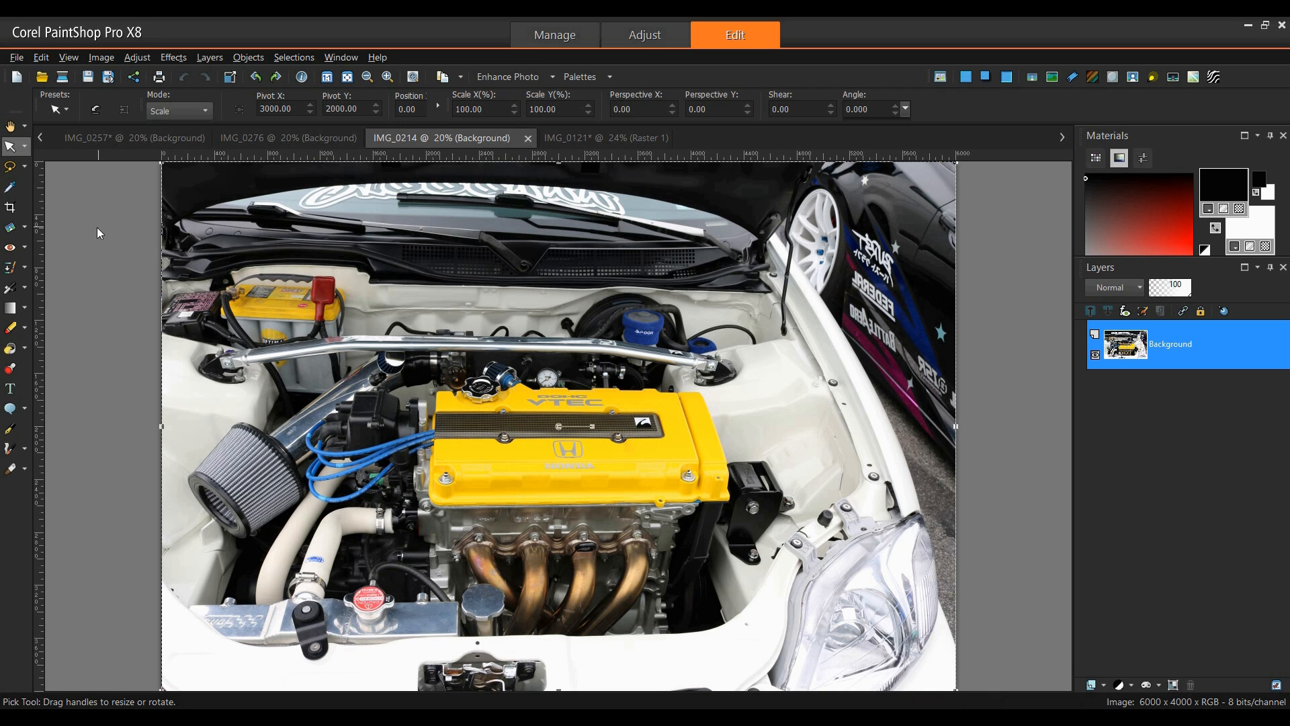
Crop the engine bay photo around the yellow-covered engine to about 4948 x 2783 pixels
left_click(12, 208)
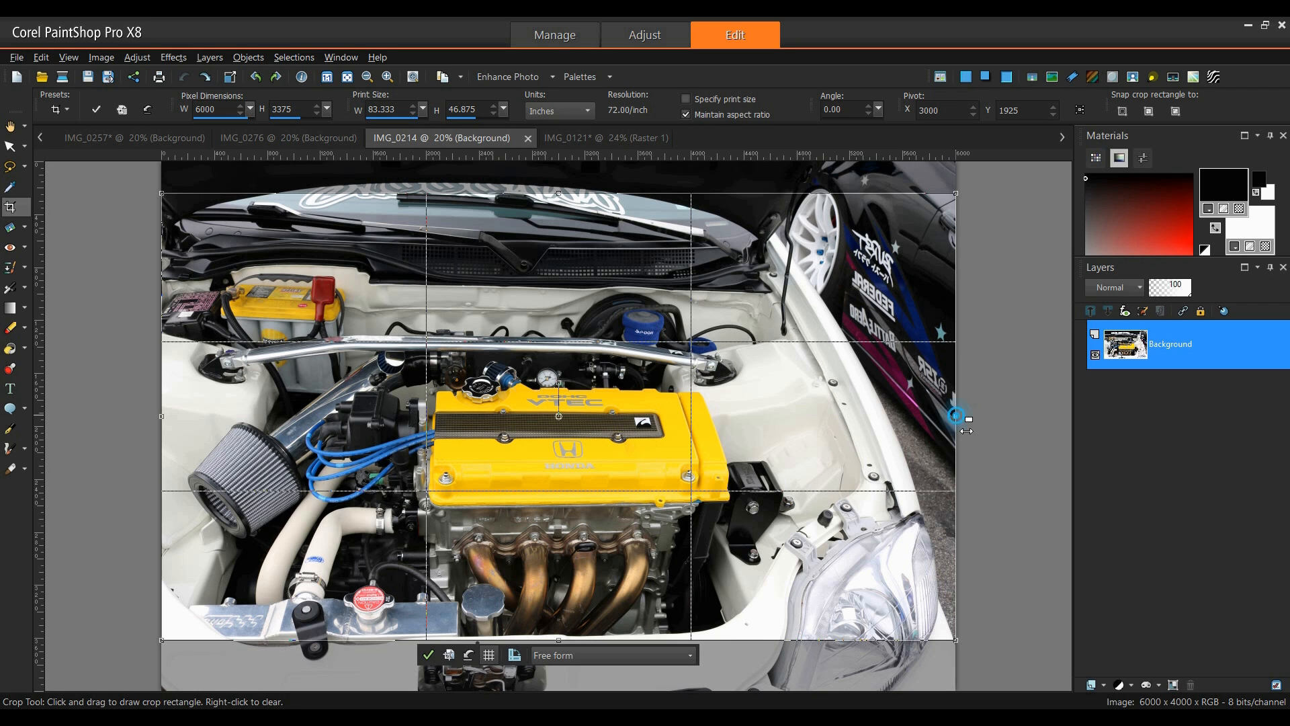
left_click_drag(957, 423, 780, 449)
left_click_drag(578, 451, 606, 422)
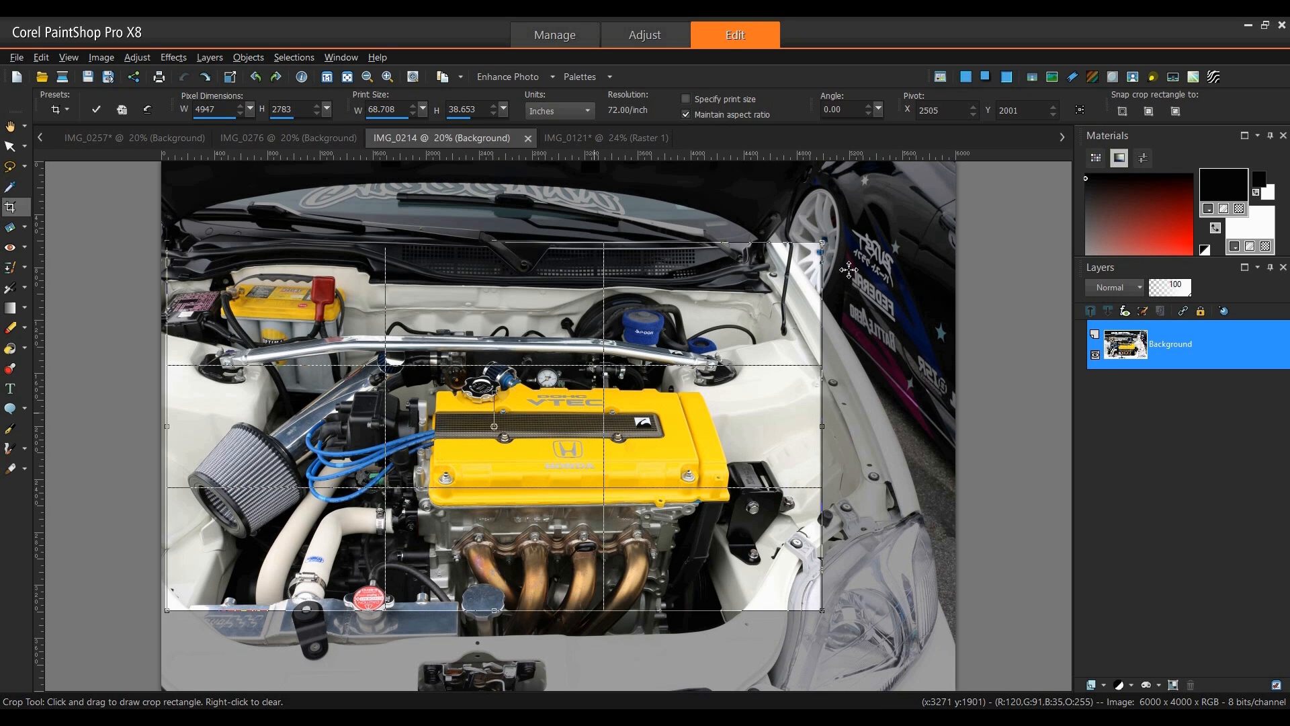
left_click_drag(838, 249, 835, 264)
key("Return")
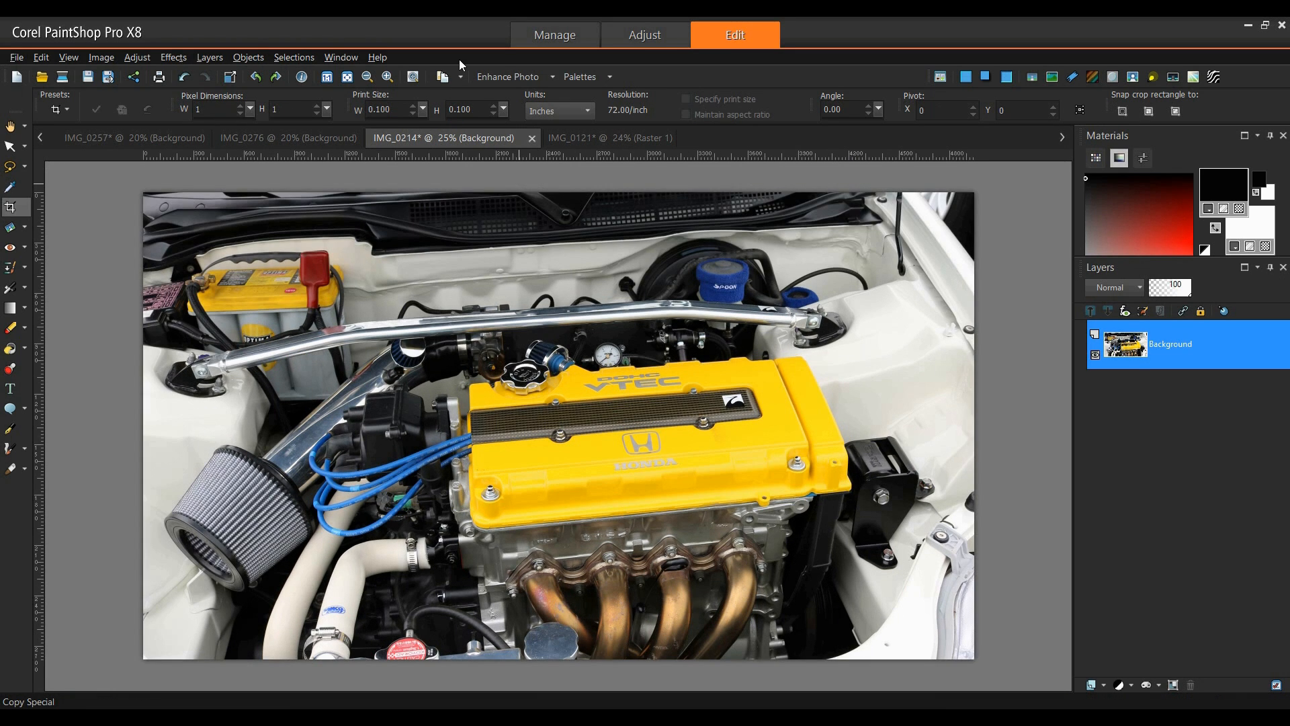
Apply a Vibrancy adjustment with a strength of 22 to the cropped engine bay photo
left_click(138, 56)
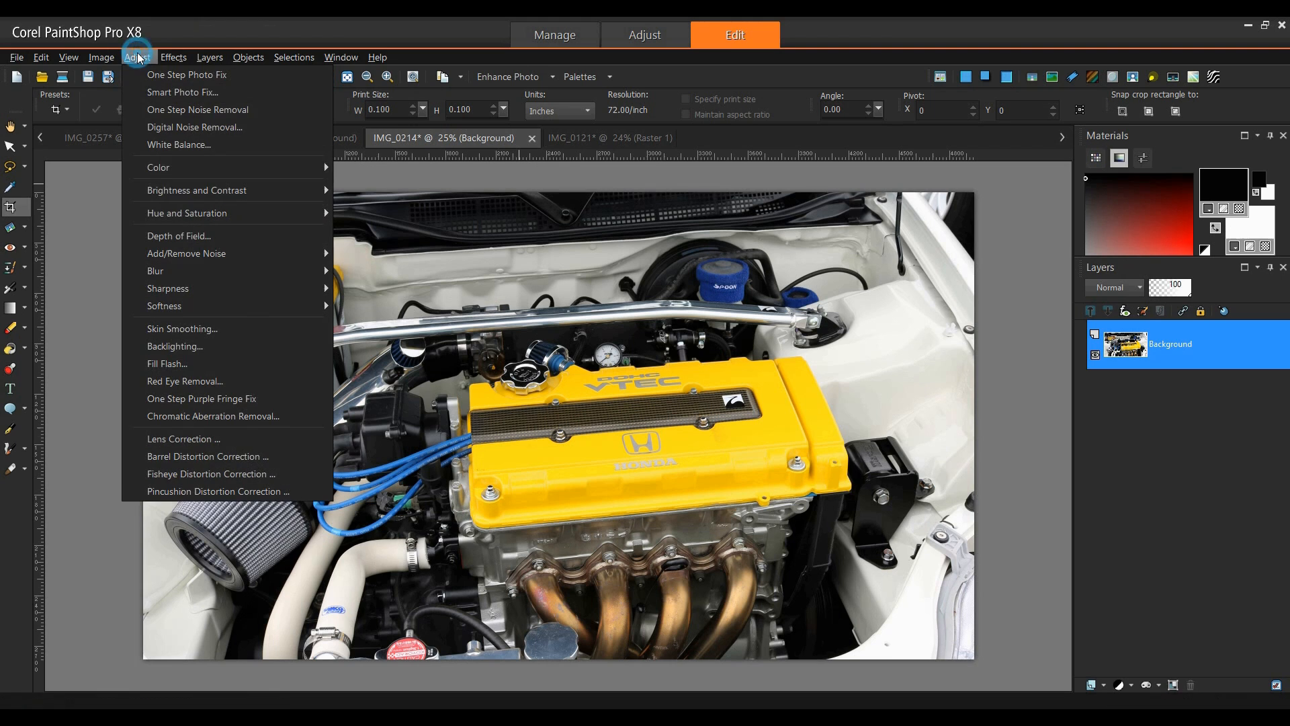
mouse_move(233, 196)
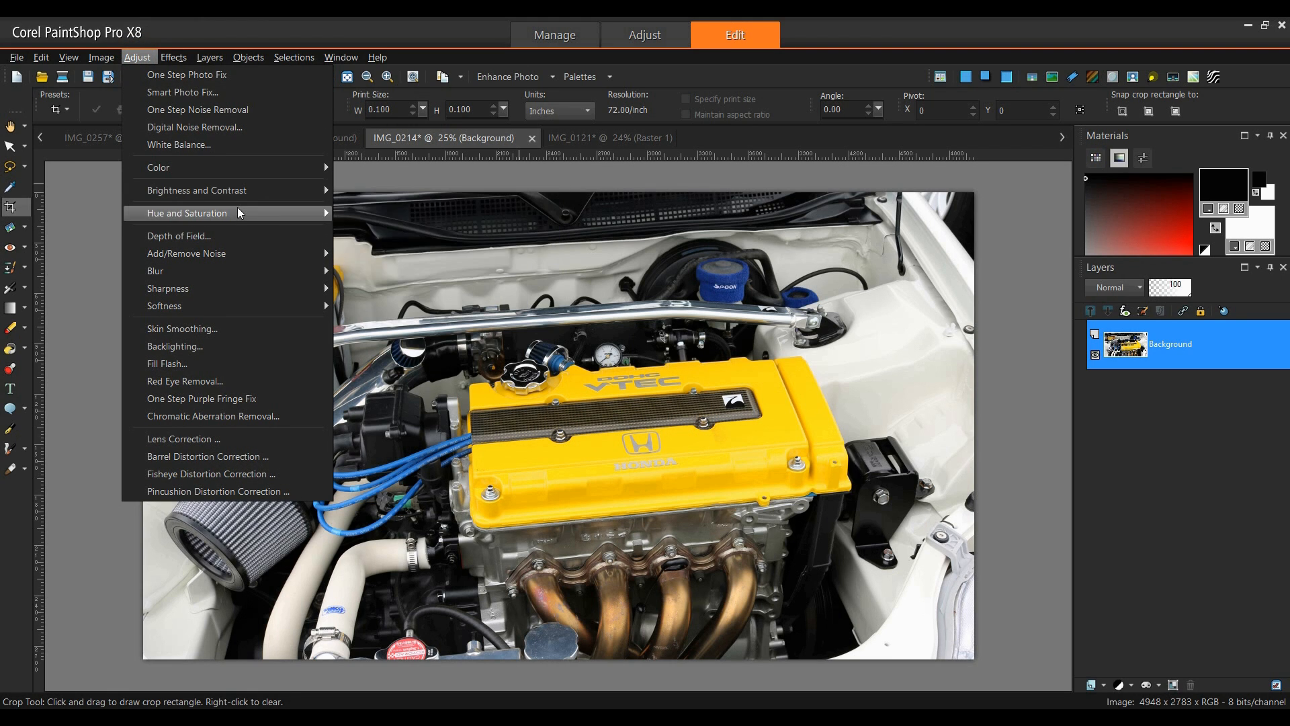
left_click(401, 243)
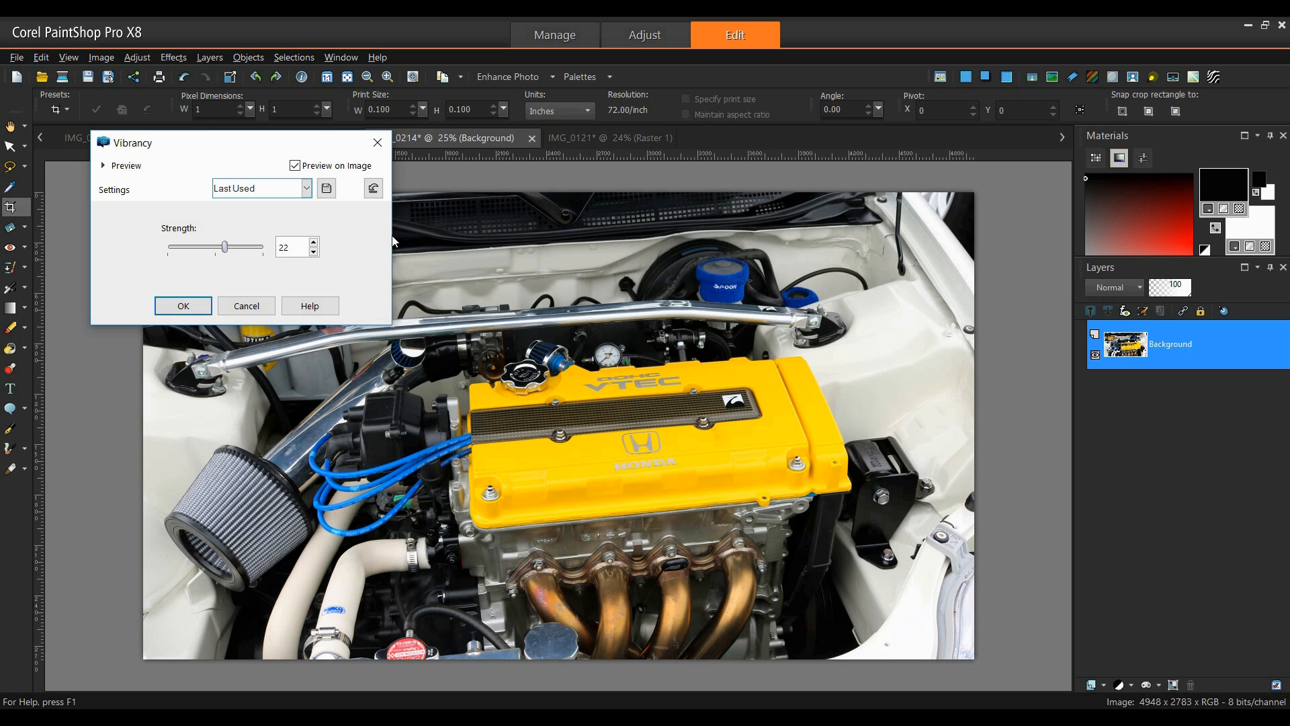
left_click(181, 306)
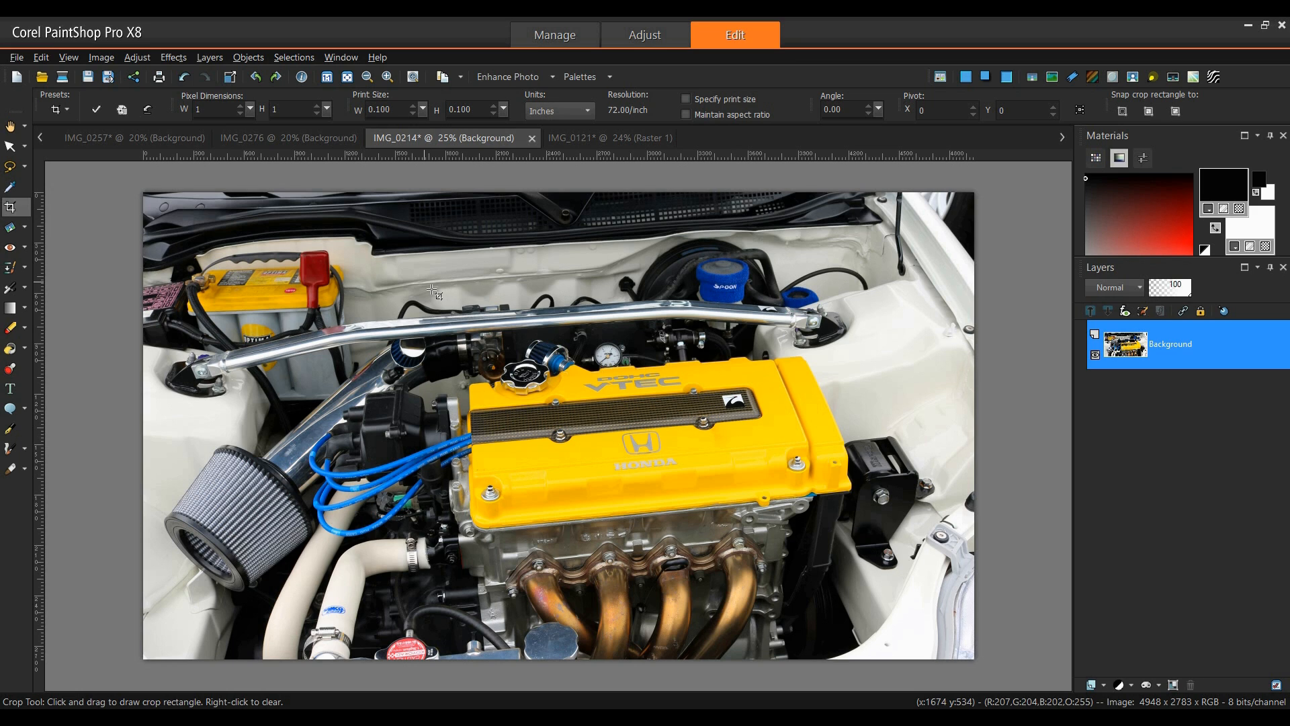
Apply High Pass Sharpen to the engine bay photo with radius 10, strength 35 and Hard Light blending, comparing it with the original
left_click(137, 57)
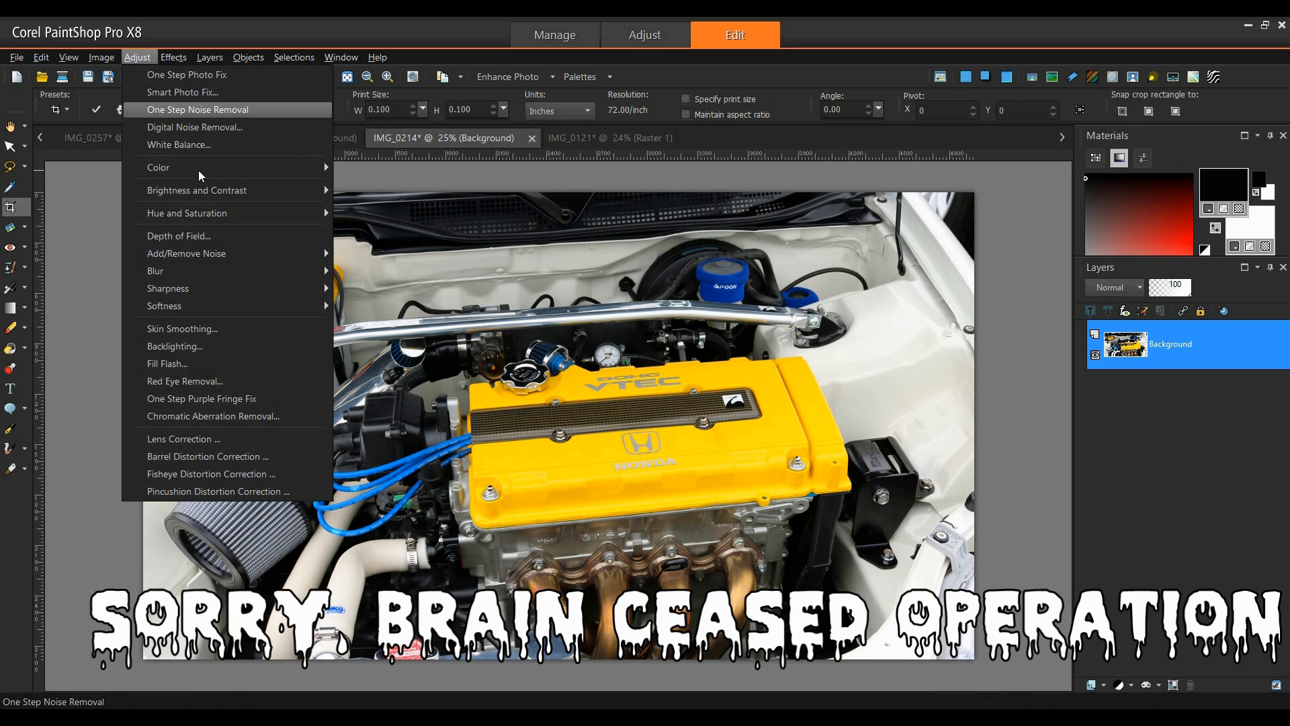
mouse_move(241, 292)
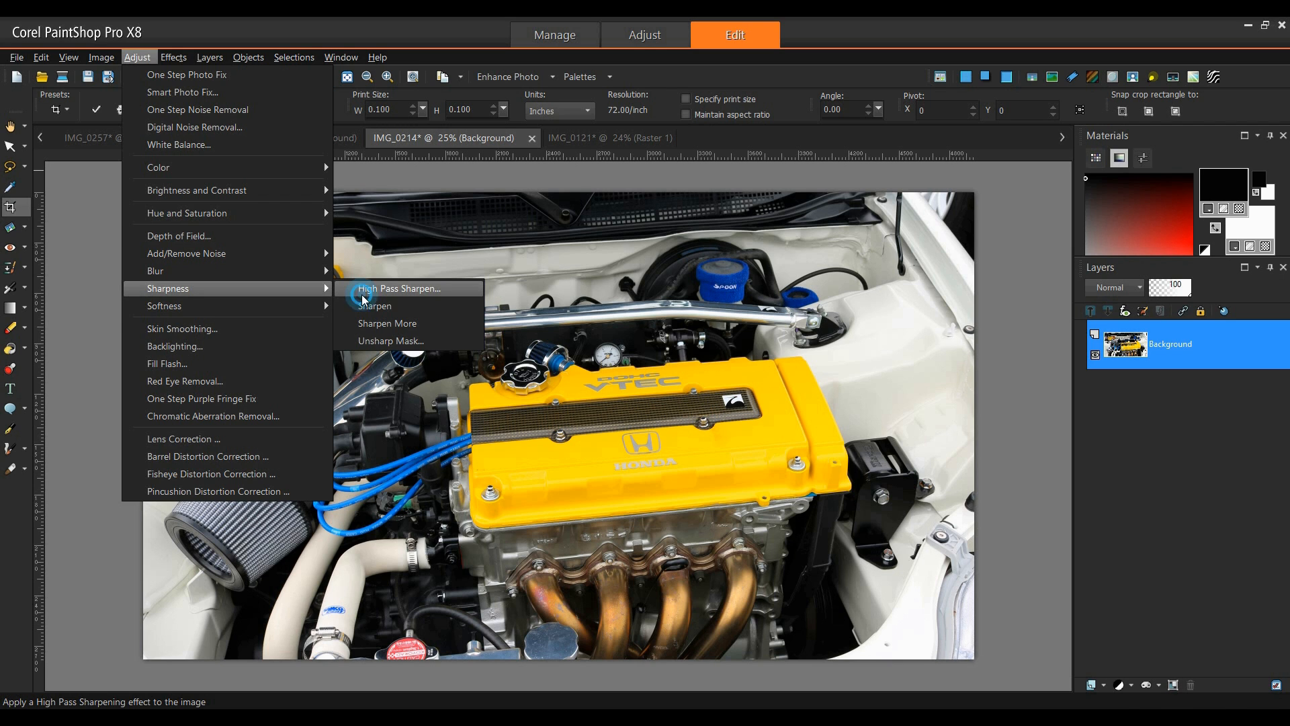
left_click(356, 290)
left_click(1011, 198)
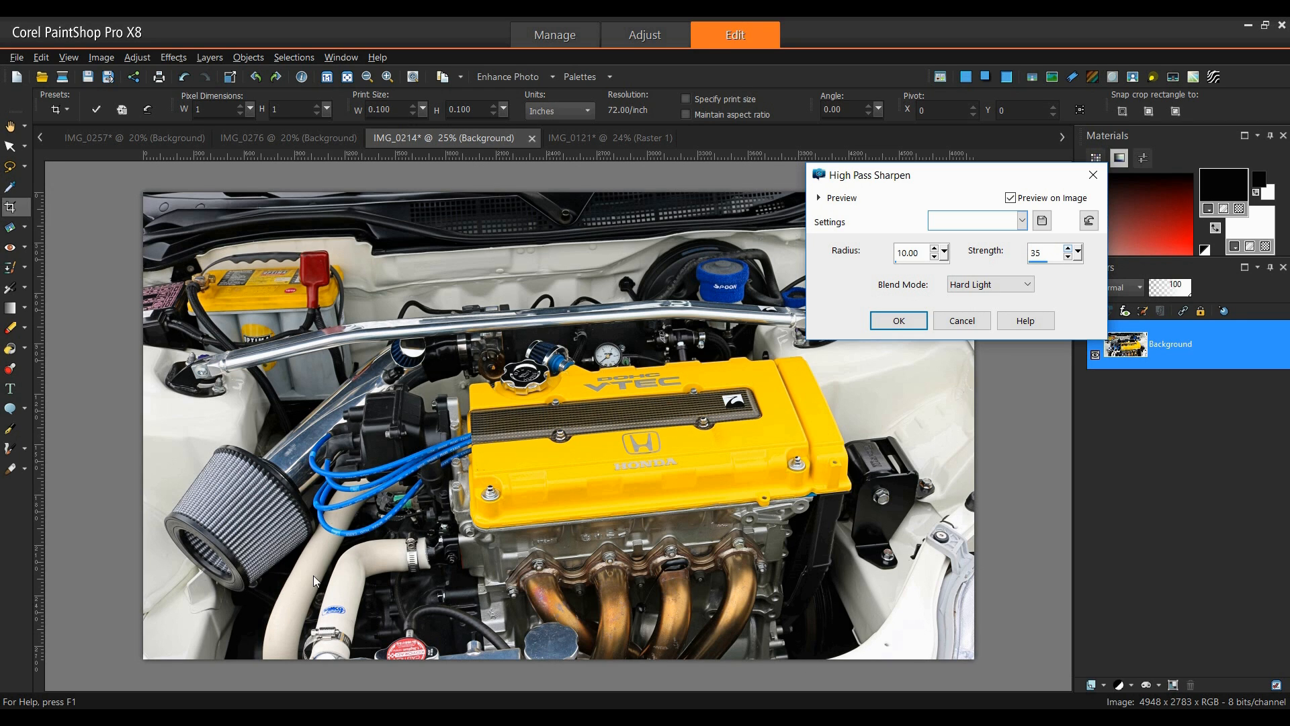
left_click(1012, 197)
left_click(898, 320)
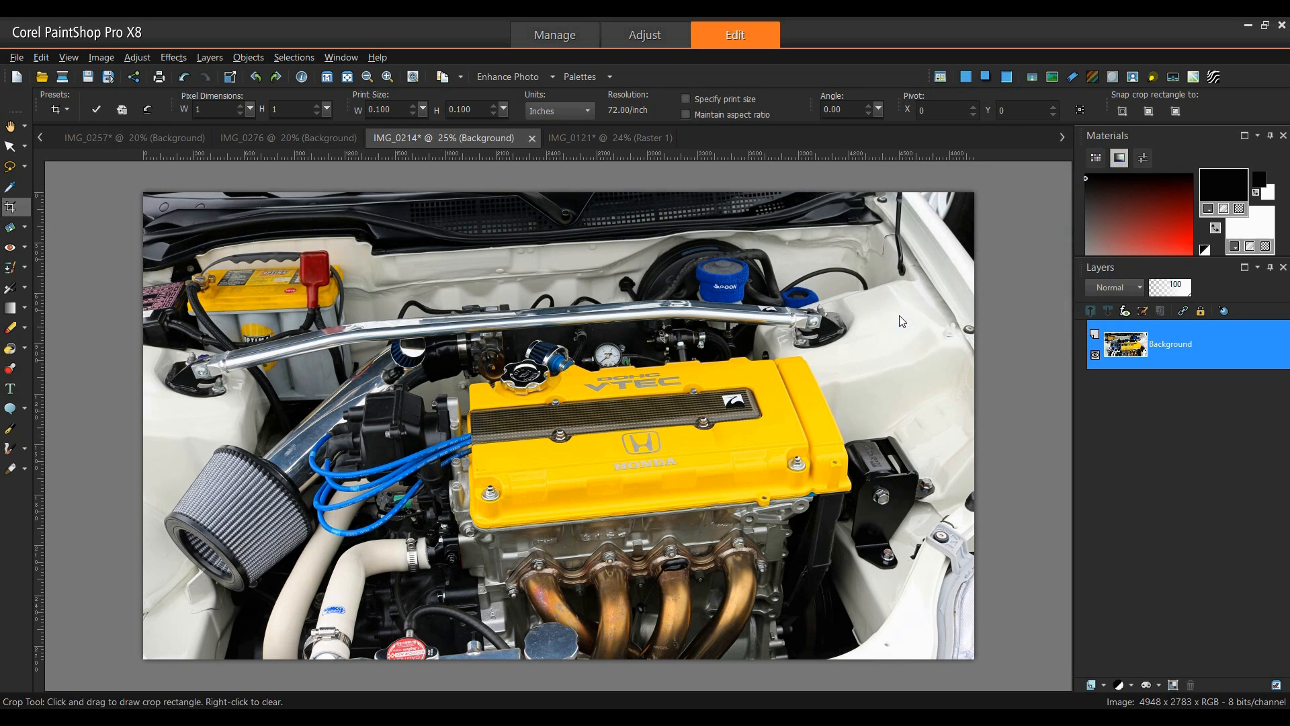
In the red car photo IMG_0276, trace a freehand selection around the headlight nearest the gold wheel and promote it to its own layer
left_click(289, 137)
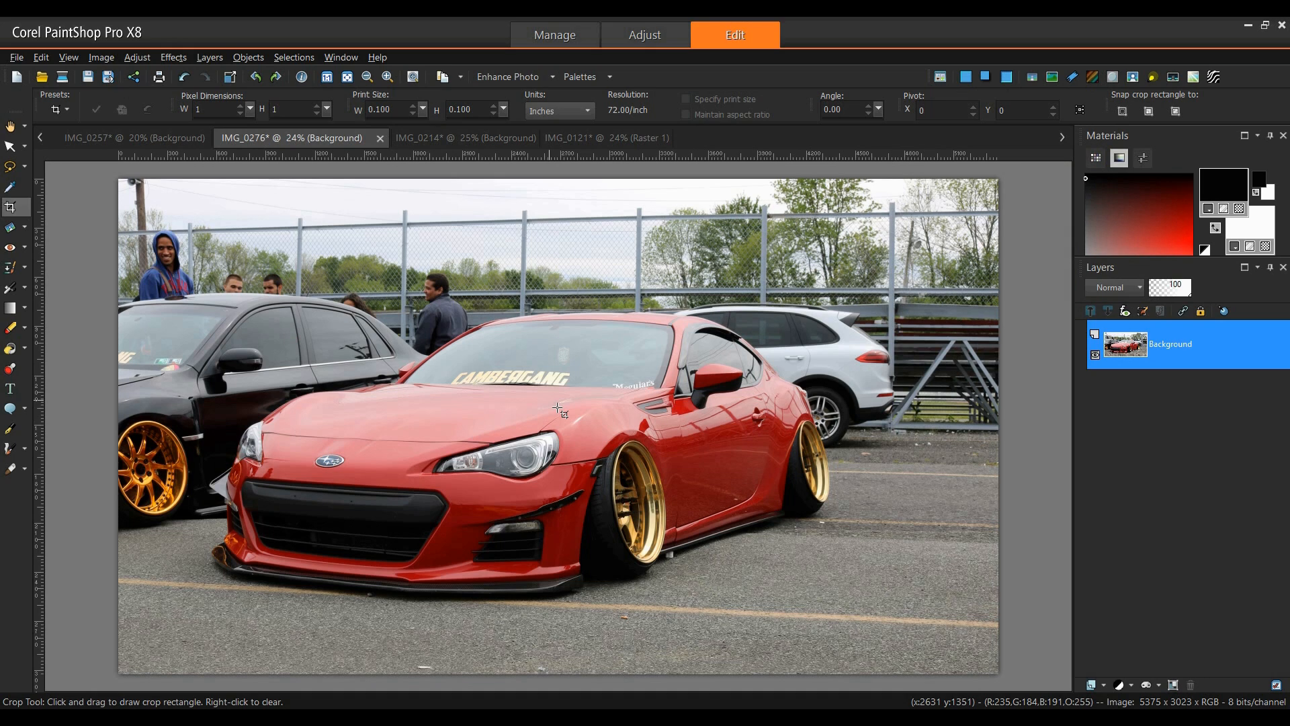
left_click(10, 170)
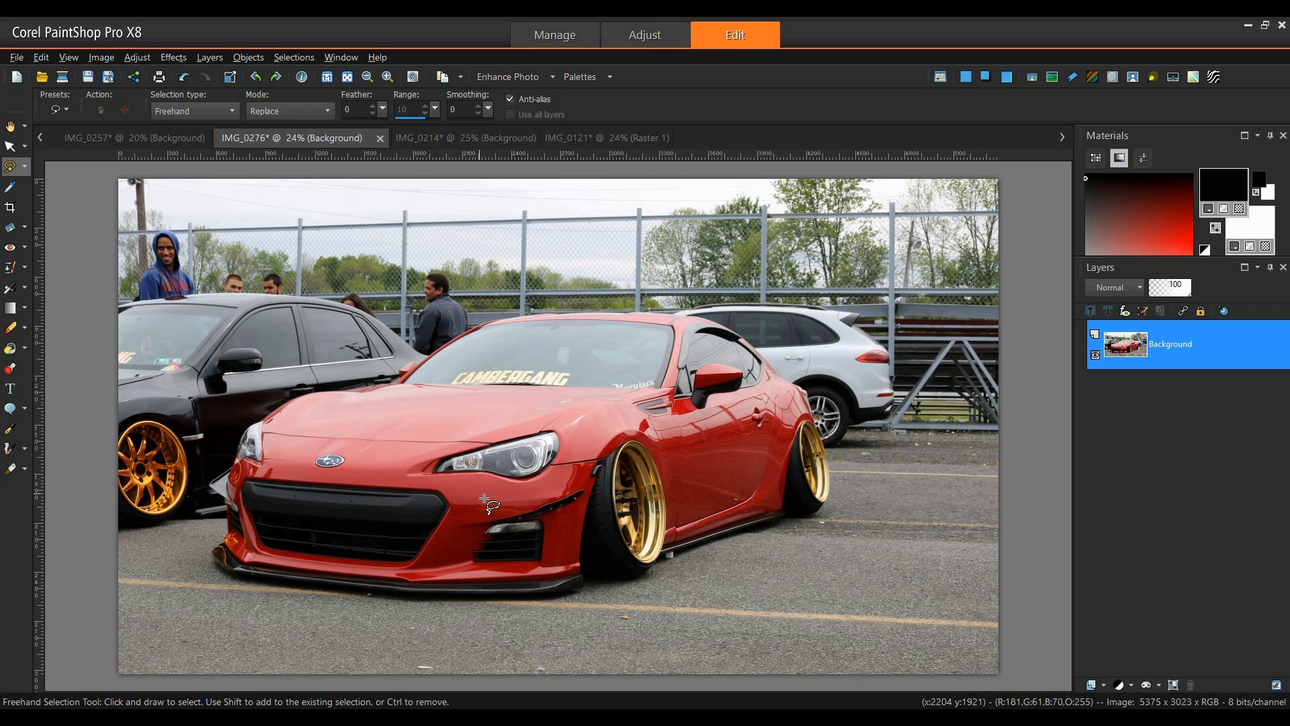
scroll(485, 497, "up", 1)
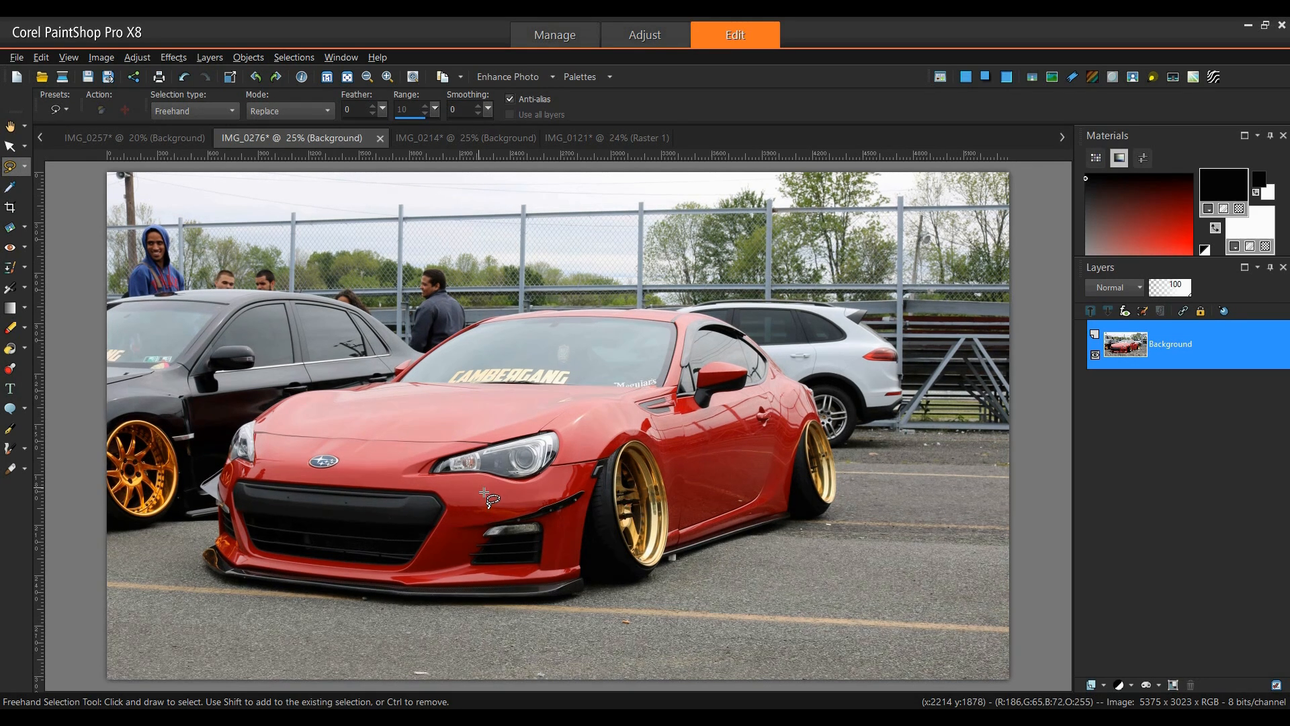
scroll(484, 497, "up", 2)
scroll(557, 466, "up", 1)
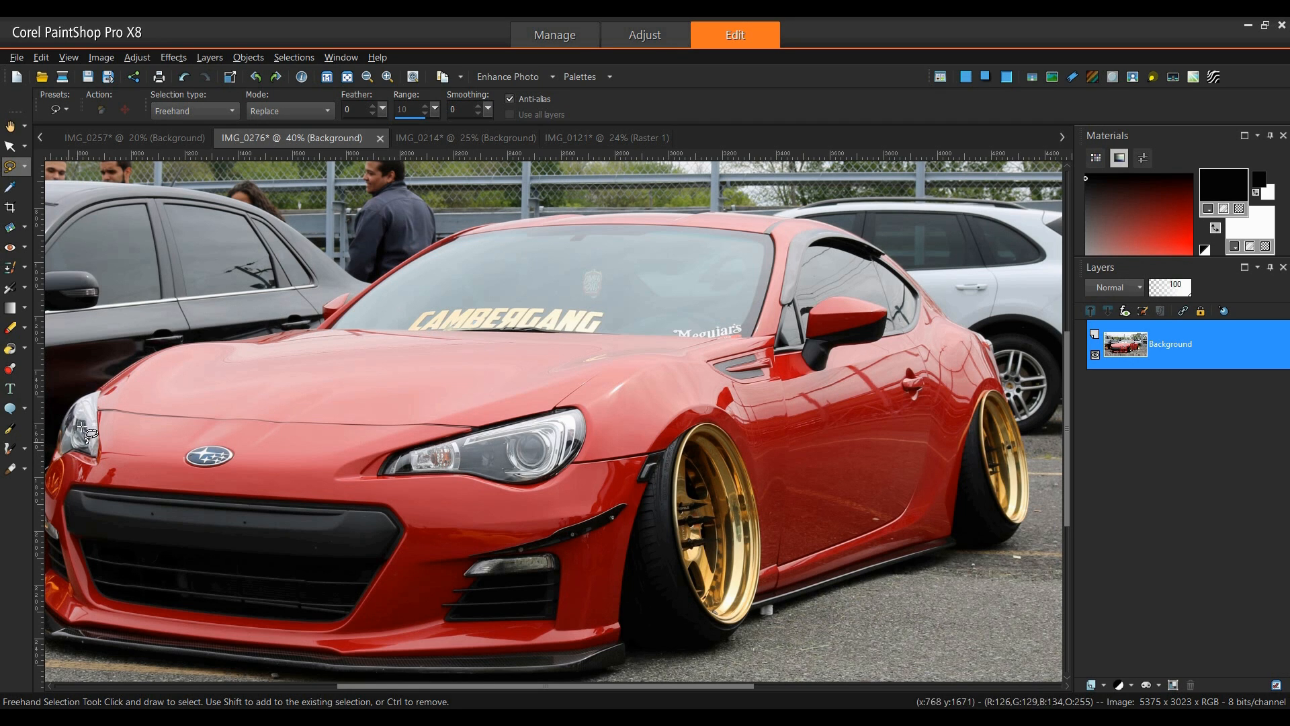
scroll(527, 487, "up", 2)
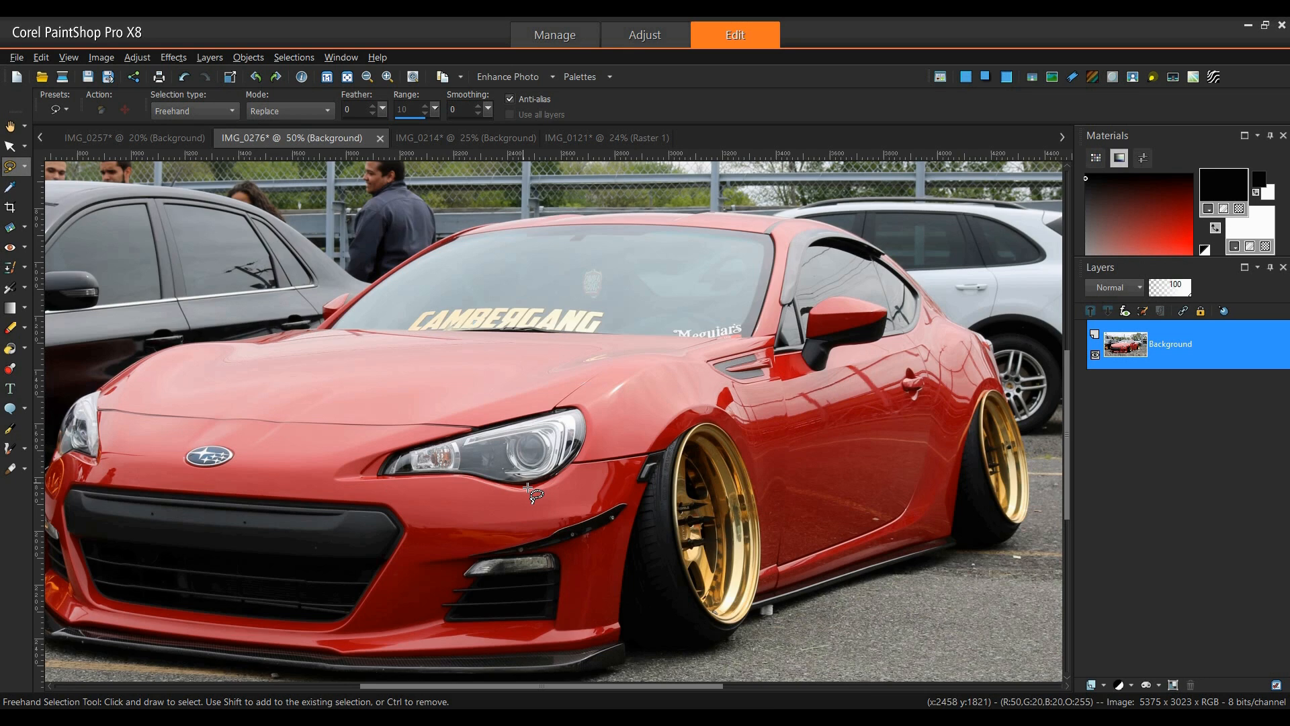
scroll(440, 433, "up", 2)
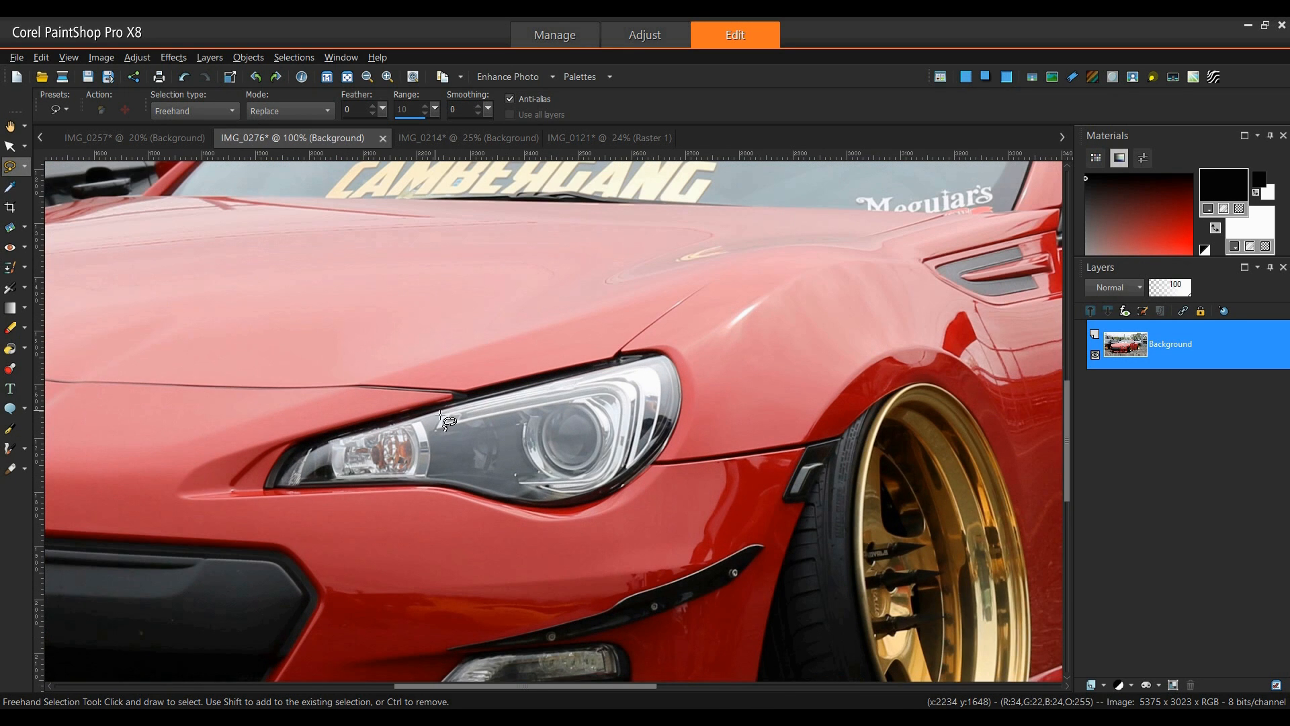
scroll(442, 420, "up", 2)
mouse_move(235, 509)
left_mouse_down()
mouse_move(638, 532)
mouse_move(712, 484)
mouse_move(740, 444)
mouse_move(742, 367)
mouse_move(723, 341)
mouse_move(671, 347)
mouse_move(349, 427)
mouse_move(264, 455)
mouse_move(223, 509)
left_mouse_up()
key("k")
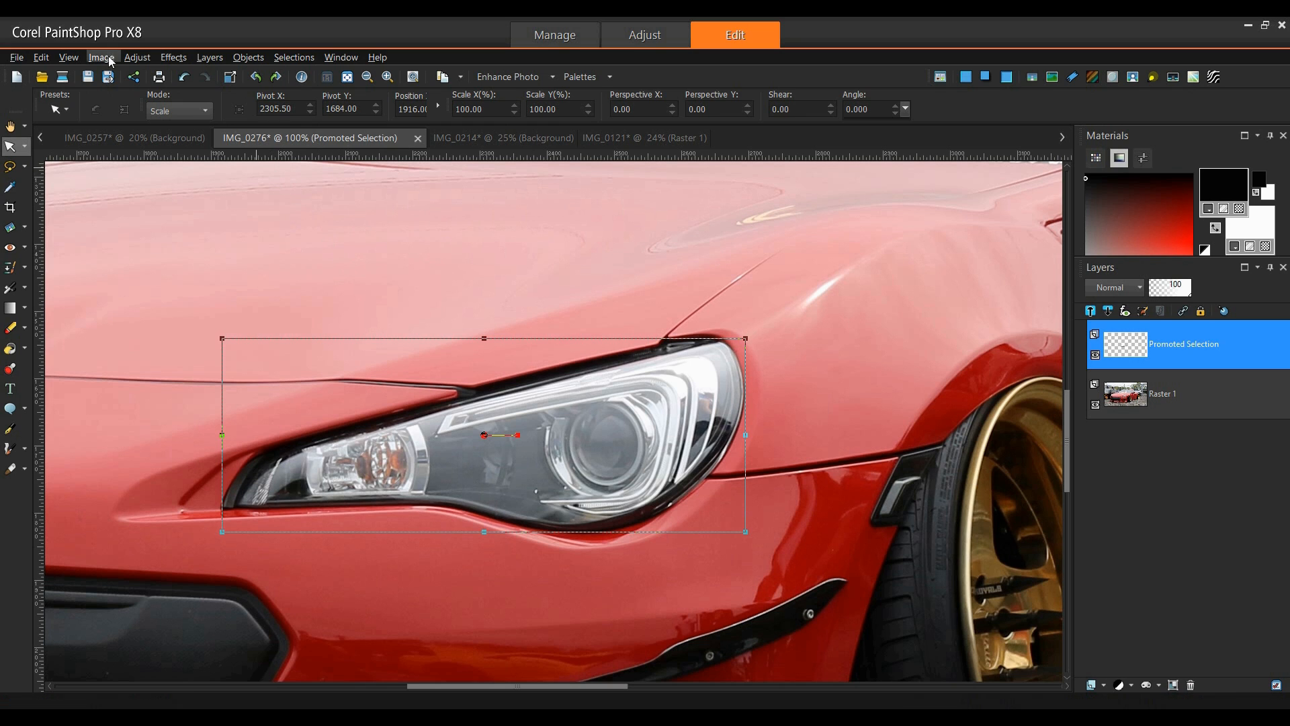
Apply High Pass Sharpen to the promoted headlight layer with radius 10, strength 35 and Hard Light blending, comparing it with the original
left_click(133, 57)
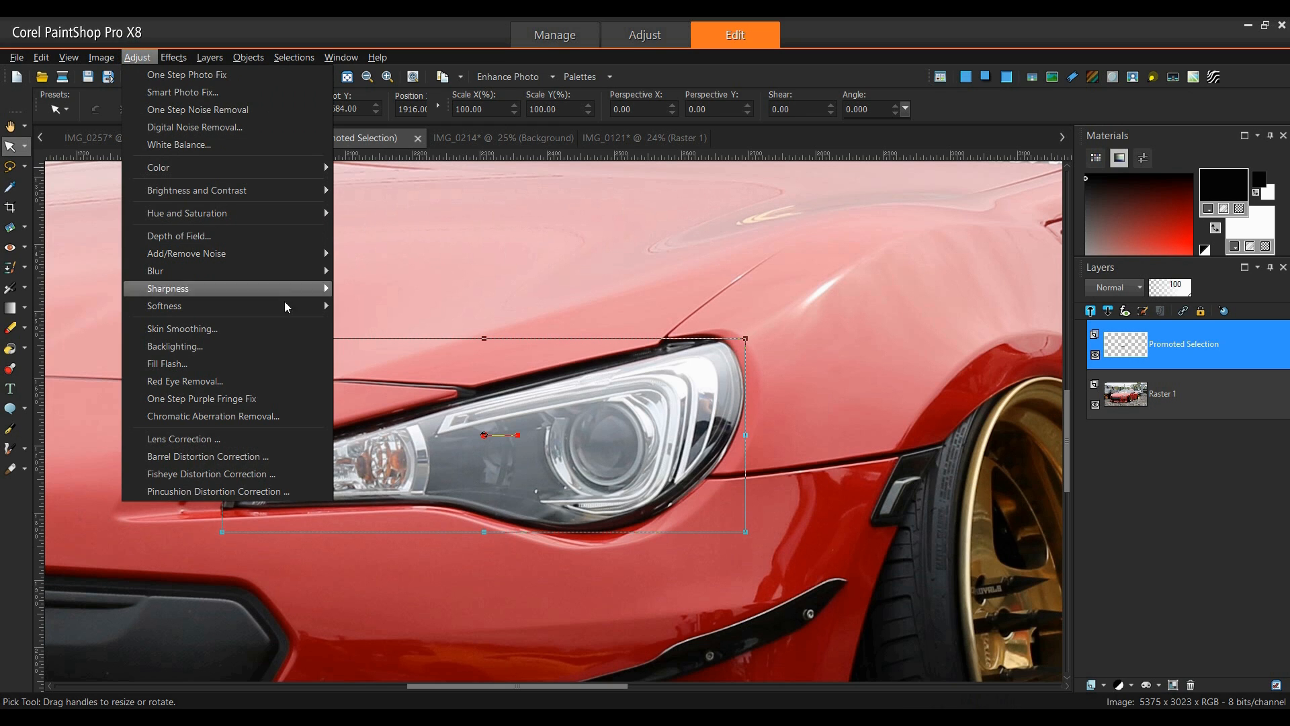
mouse_move(295, 304)
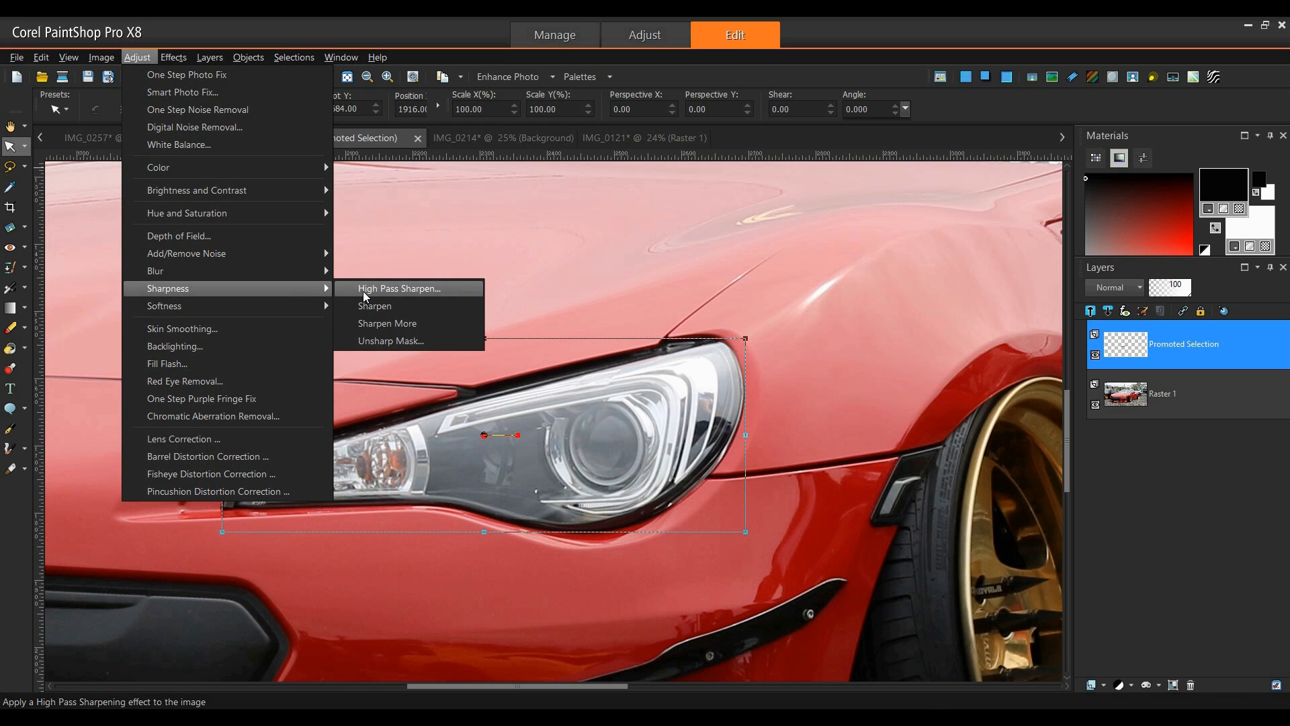
left_click(363, 292)
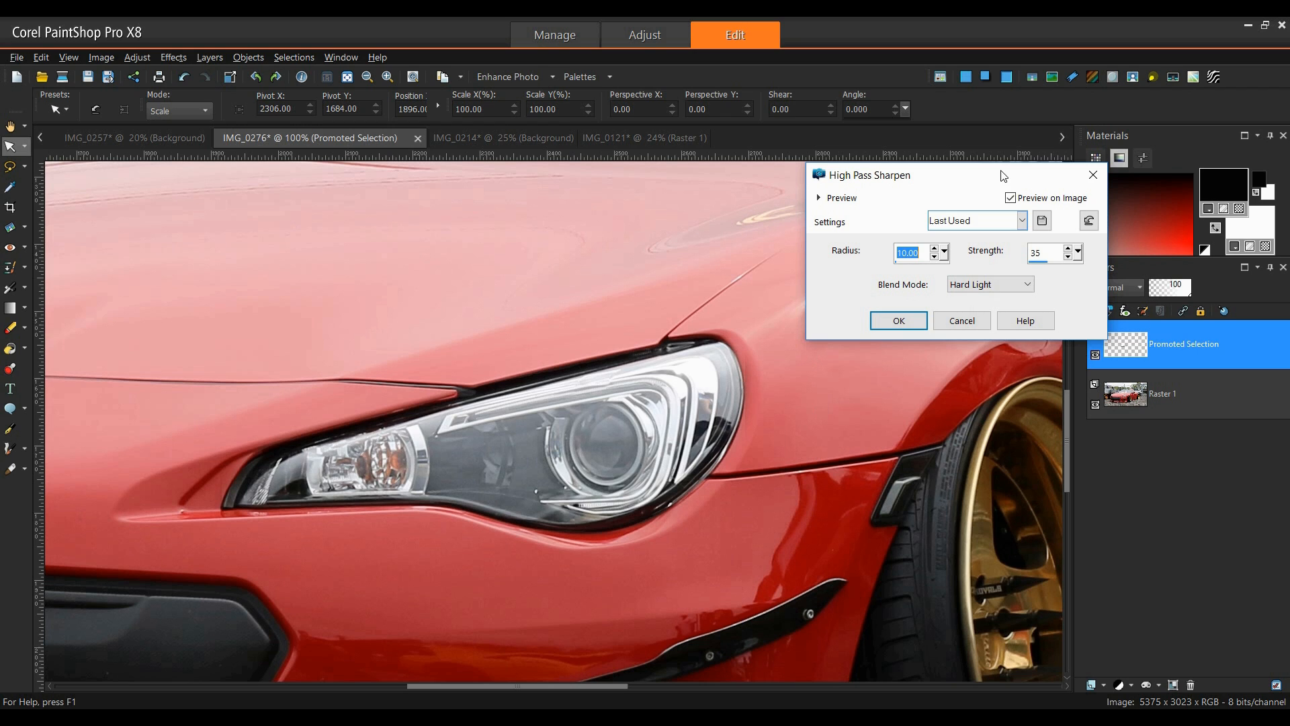
left_click(1010, 198)
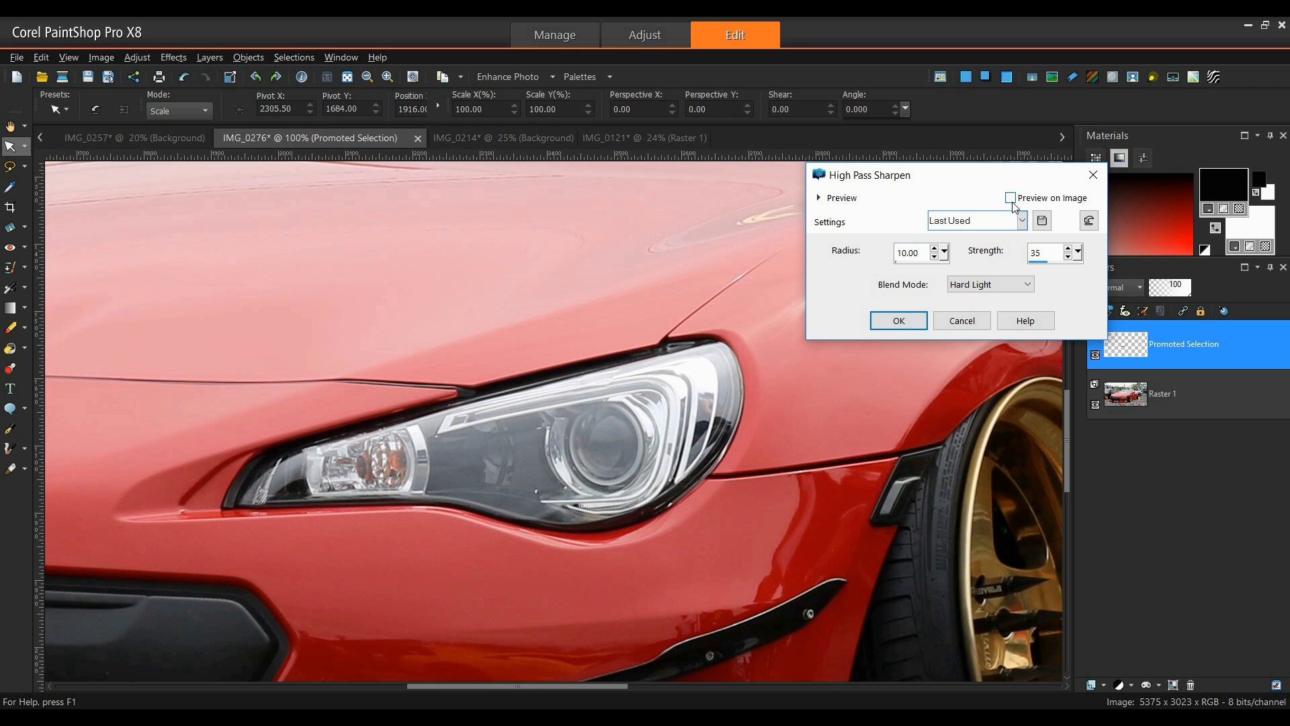
left_click(1012, 202)
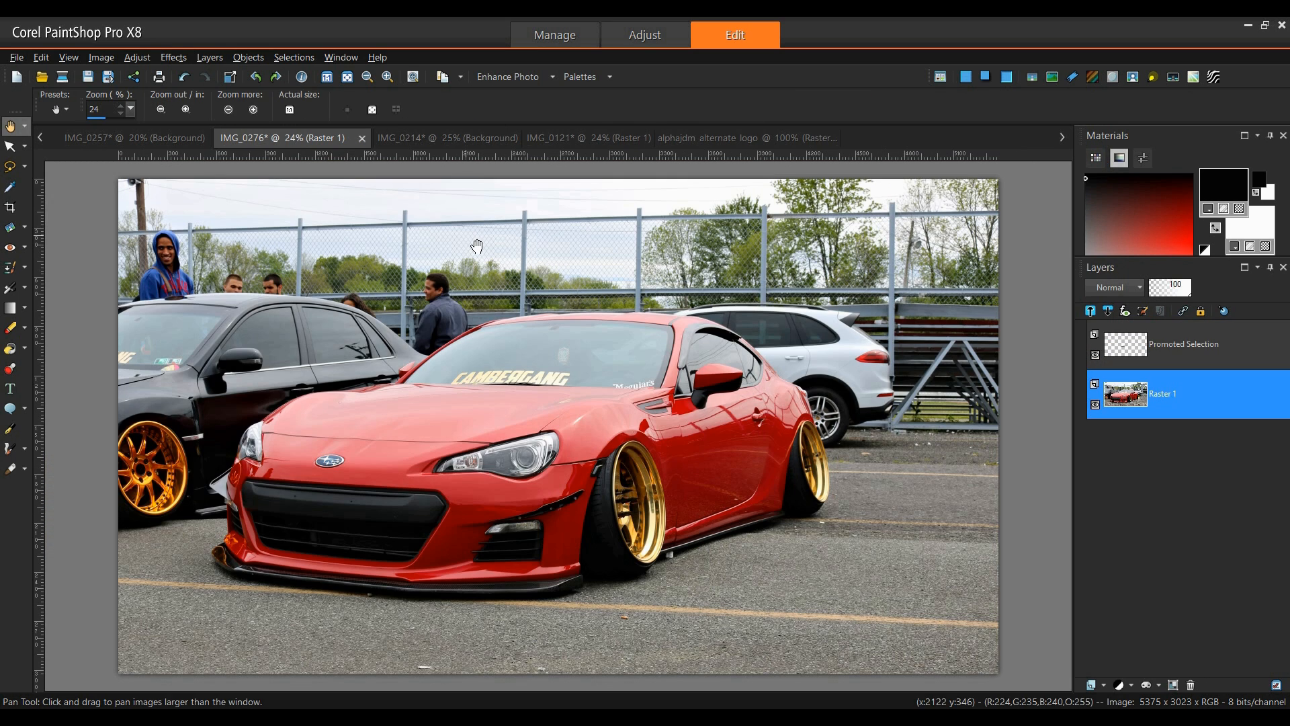
Copy the ALPHA JDM logo from the alternate logo image and paste it as a new layer into the red car photo
left_click(754, 137)
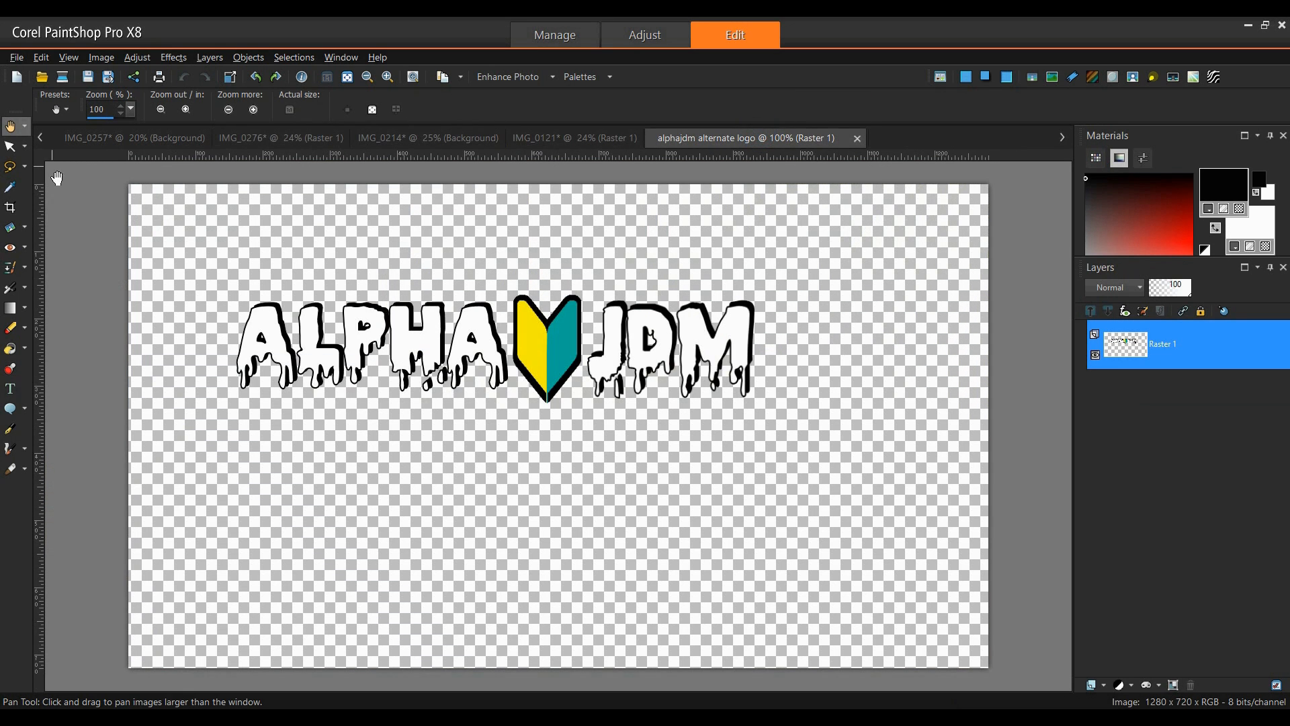
right_click(530, 337)
left_click(579, 357)
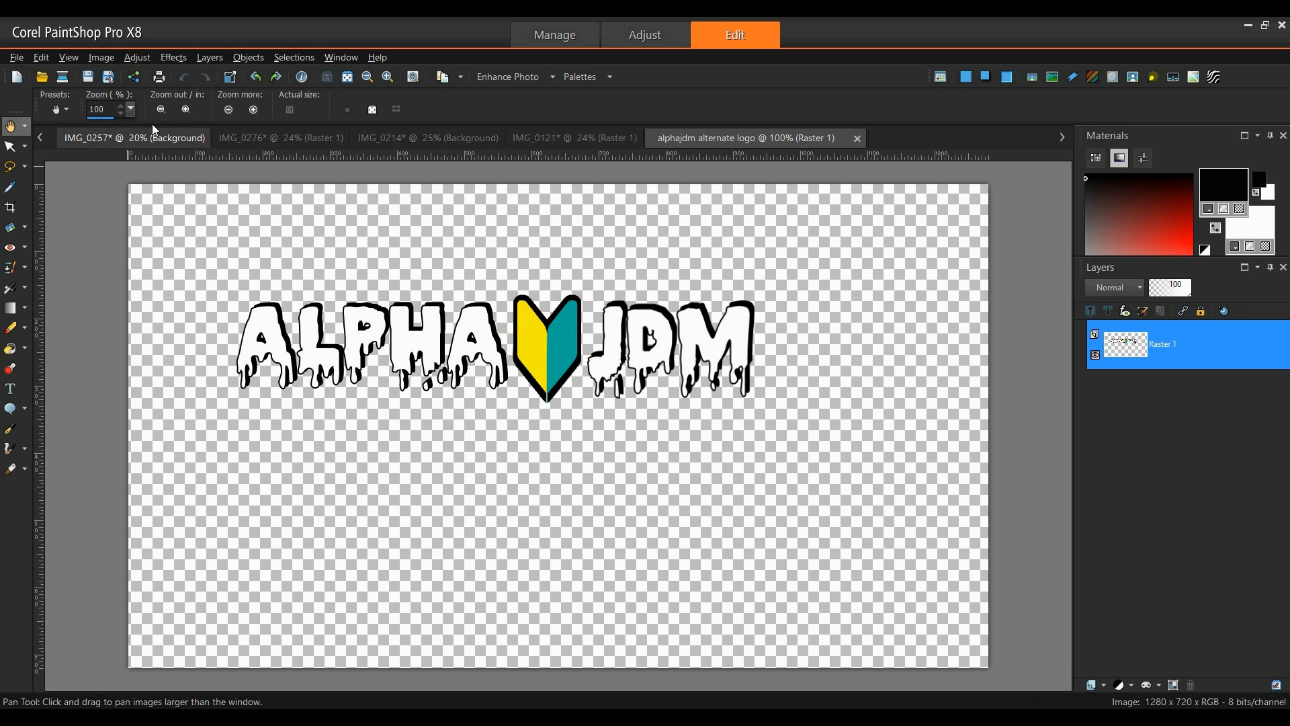
left_click(282, 137)
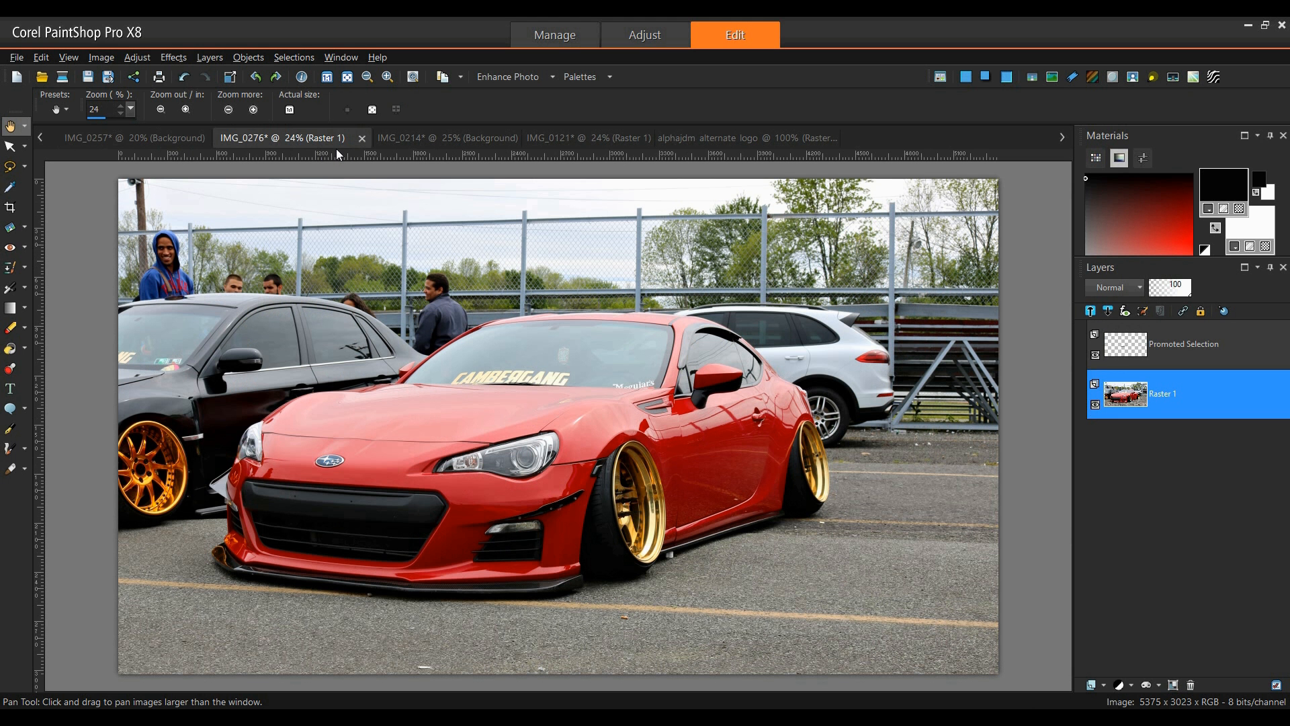
right_click(402, 307)
mouse_move(485, 357)
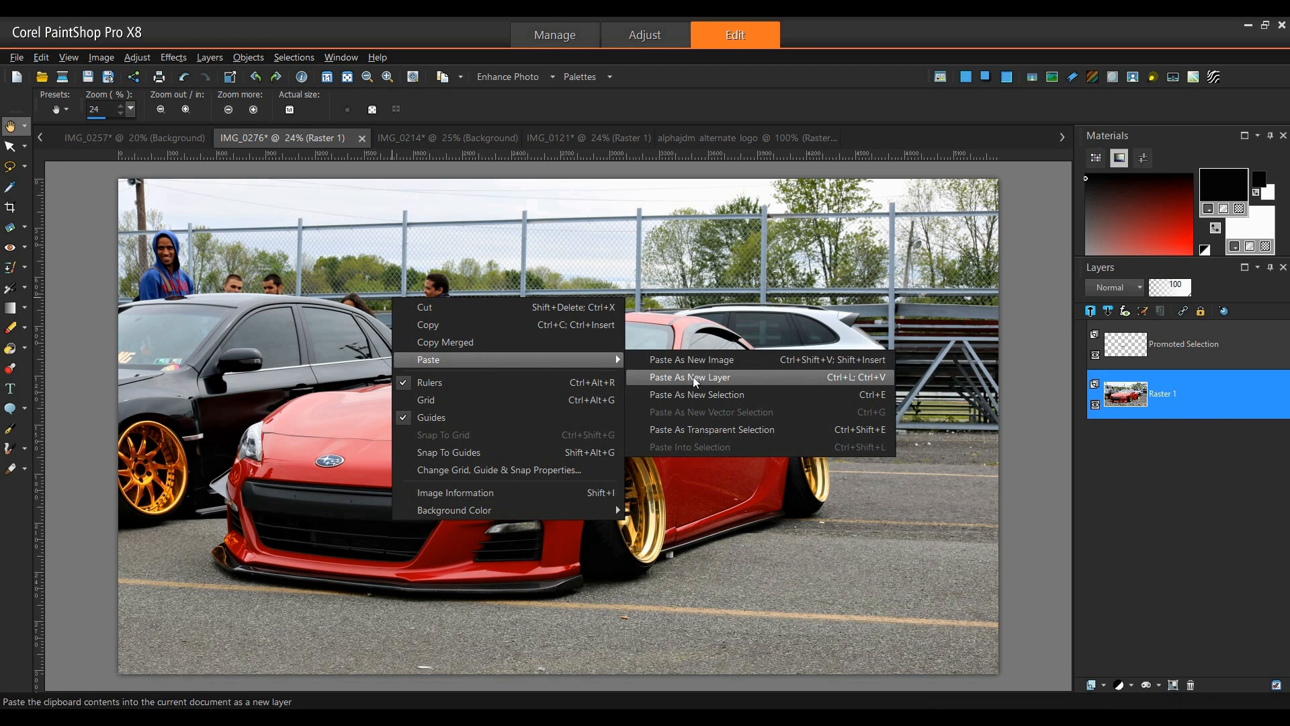
left_click(771, 376)
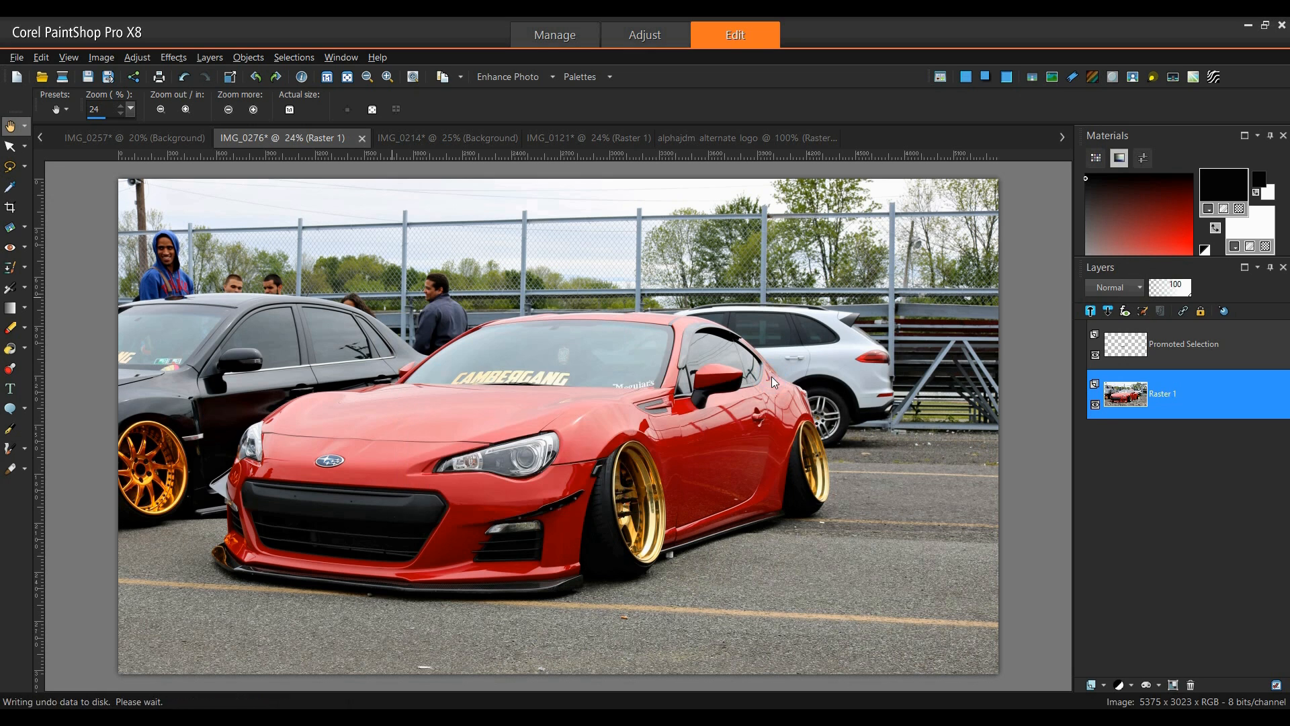
Move the pasted ALPHA JDM logo to the lower-right corner of the red car photo and deselect it
left_click(23, 150)
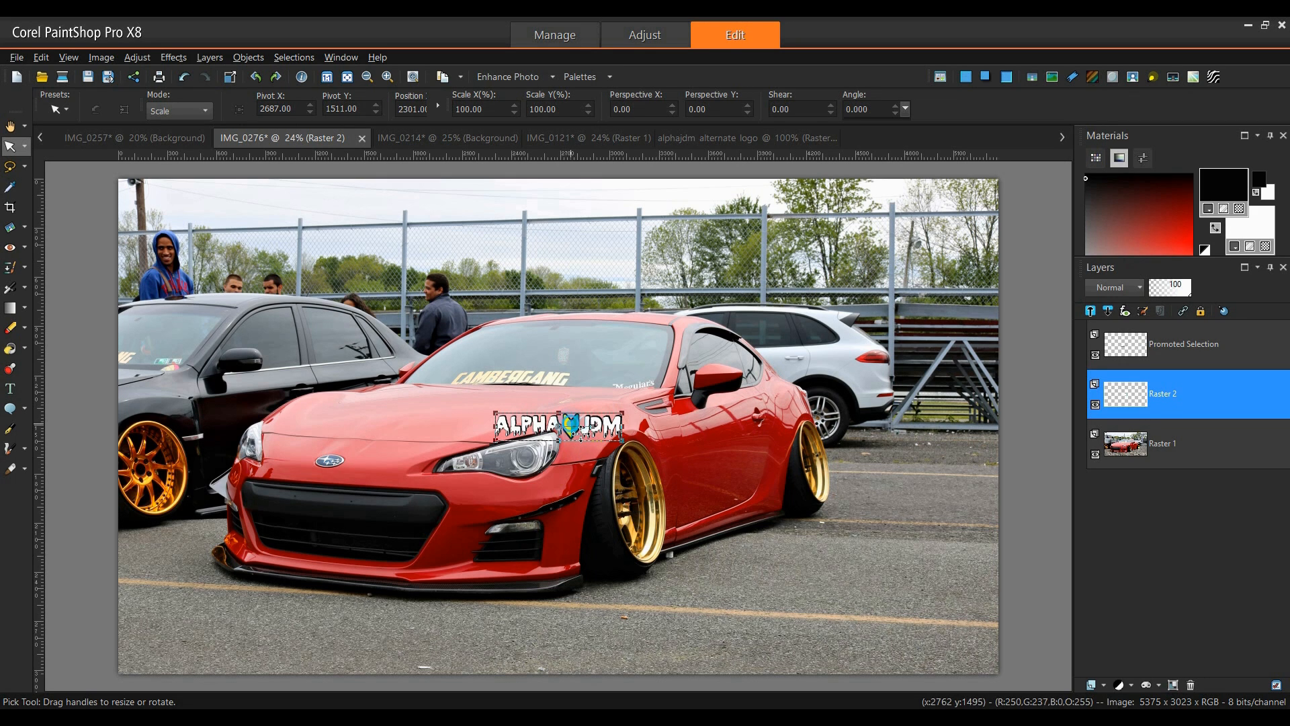
left_click_drag(579, 433, 947, 655)
key("a")
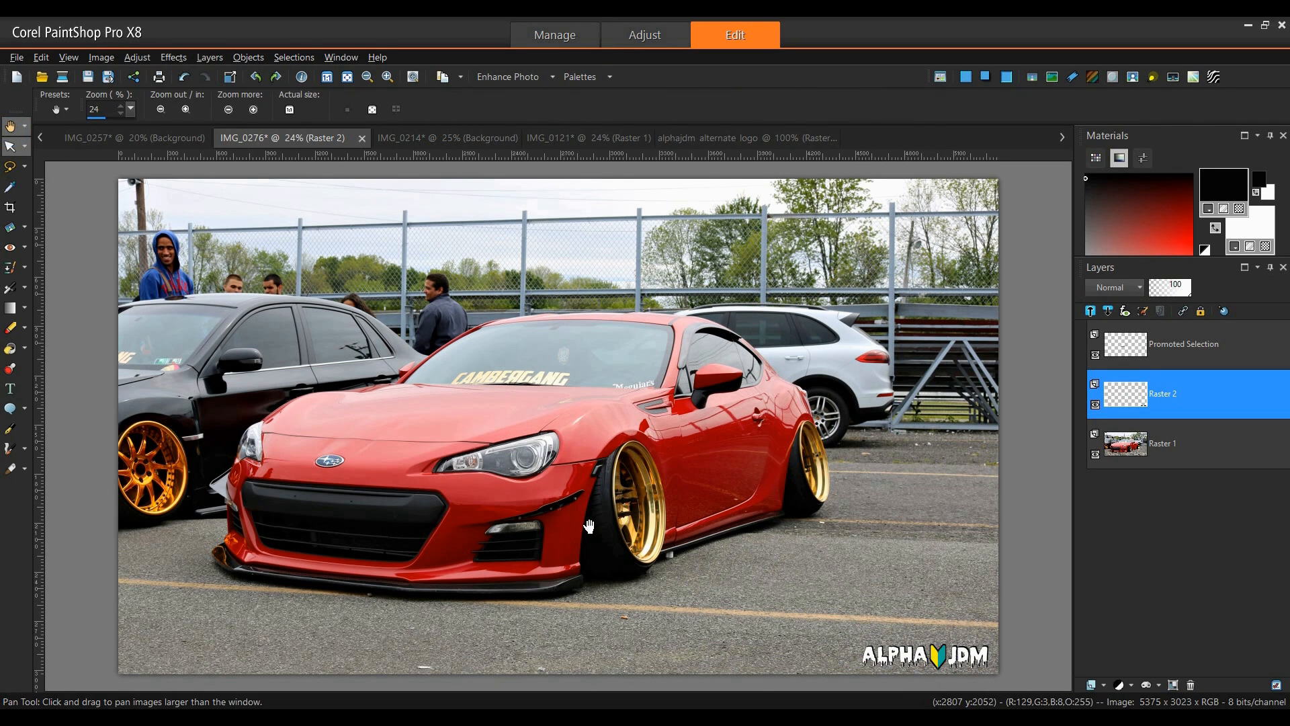